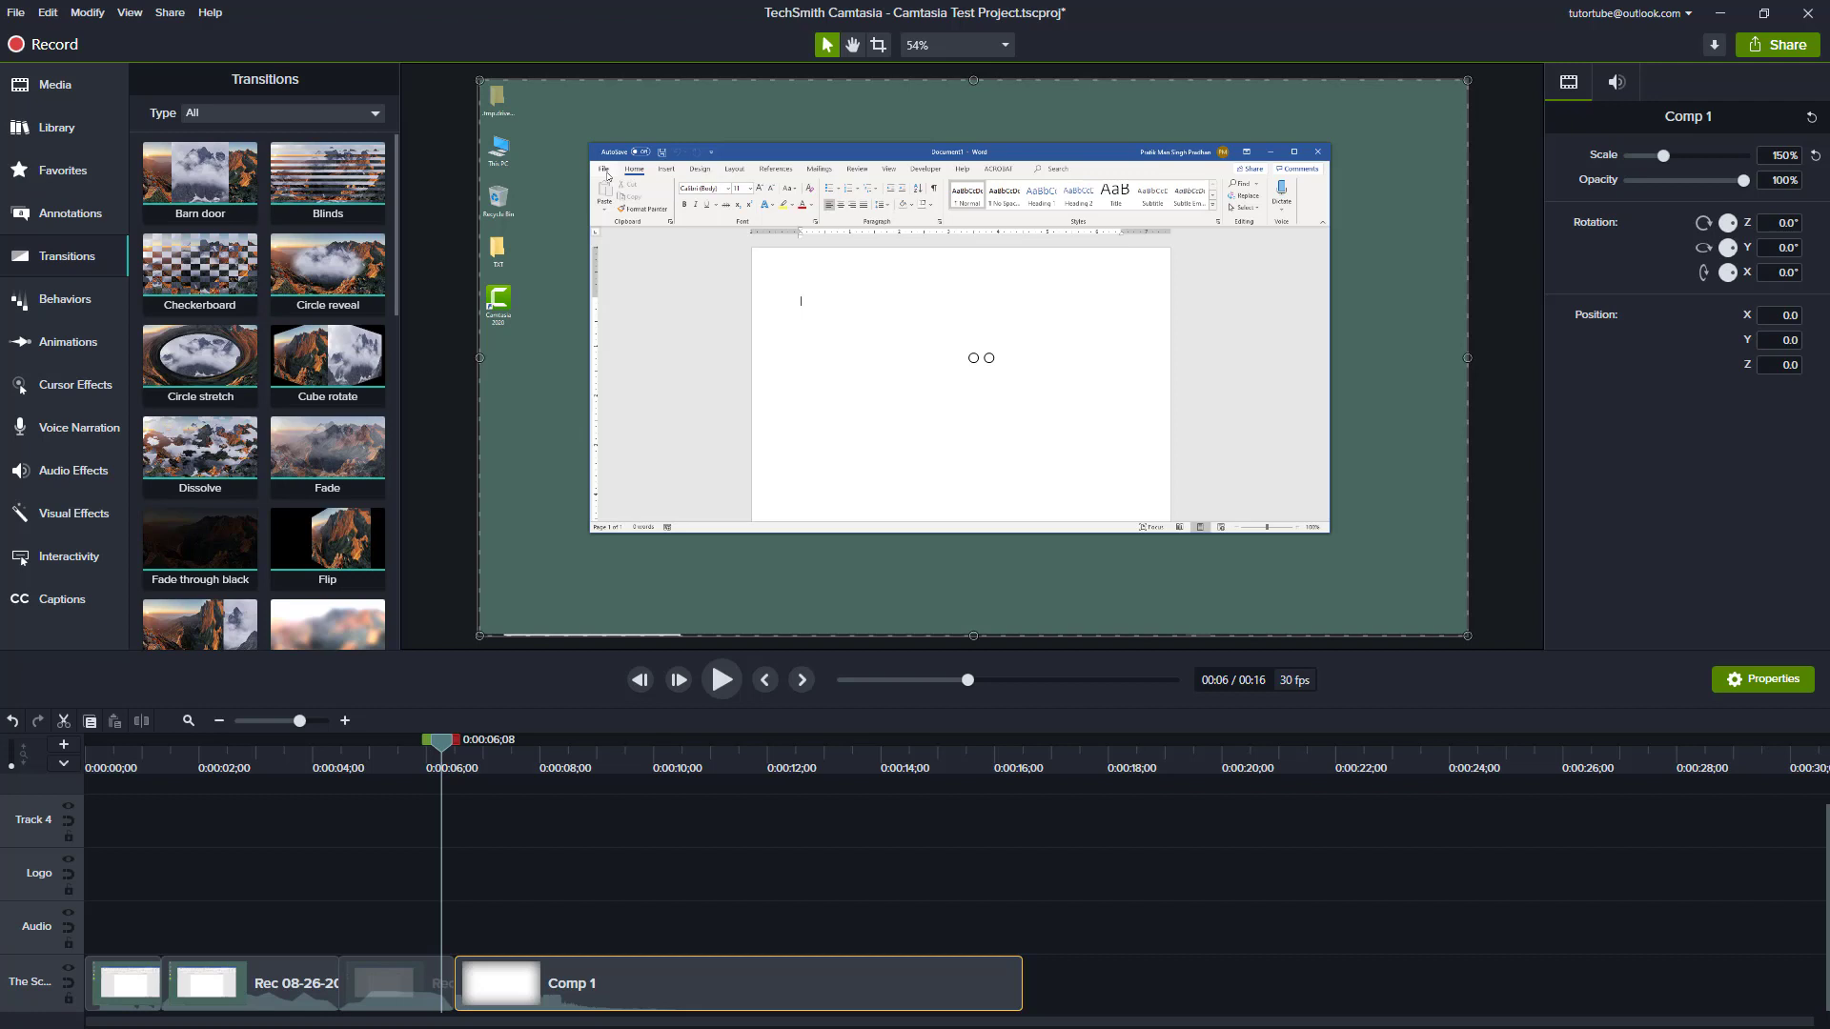
Step: Play and scrub through the unedited cut between the screen recording and Comp 1
left_click_drag(488, 763, 389, 768)
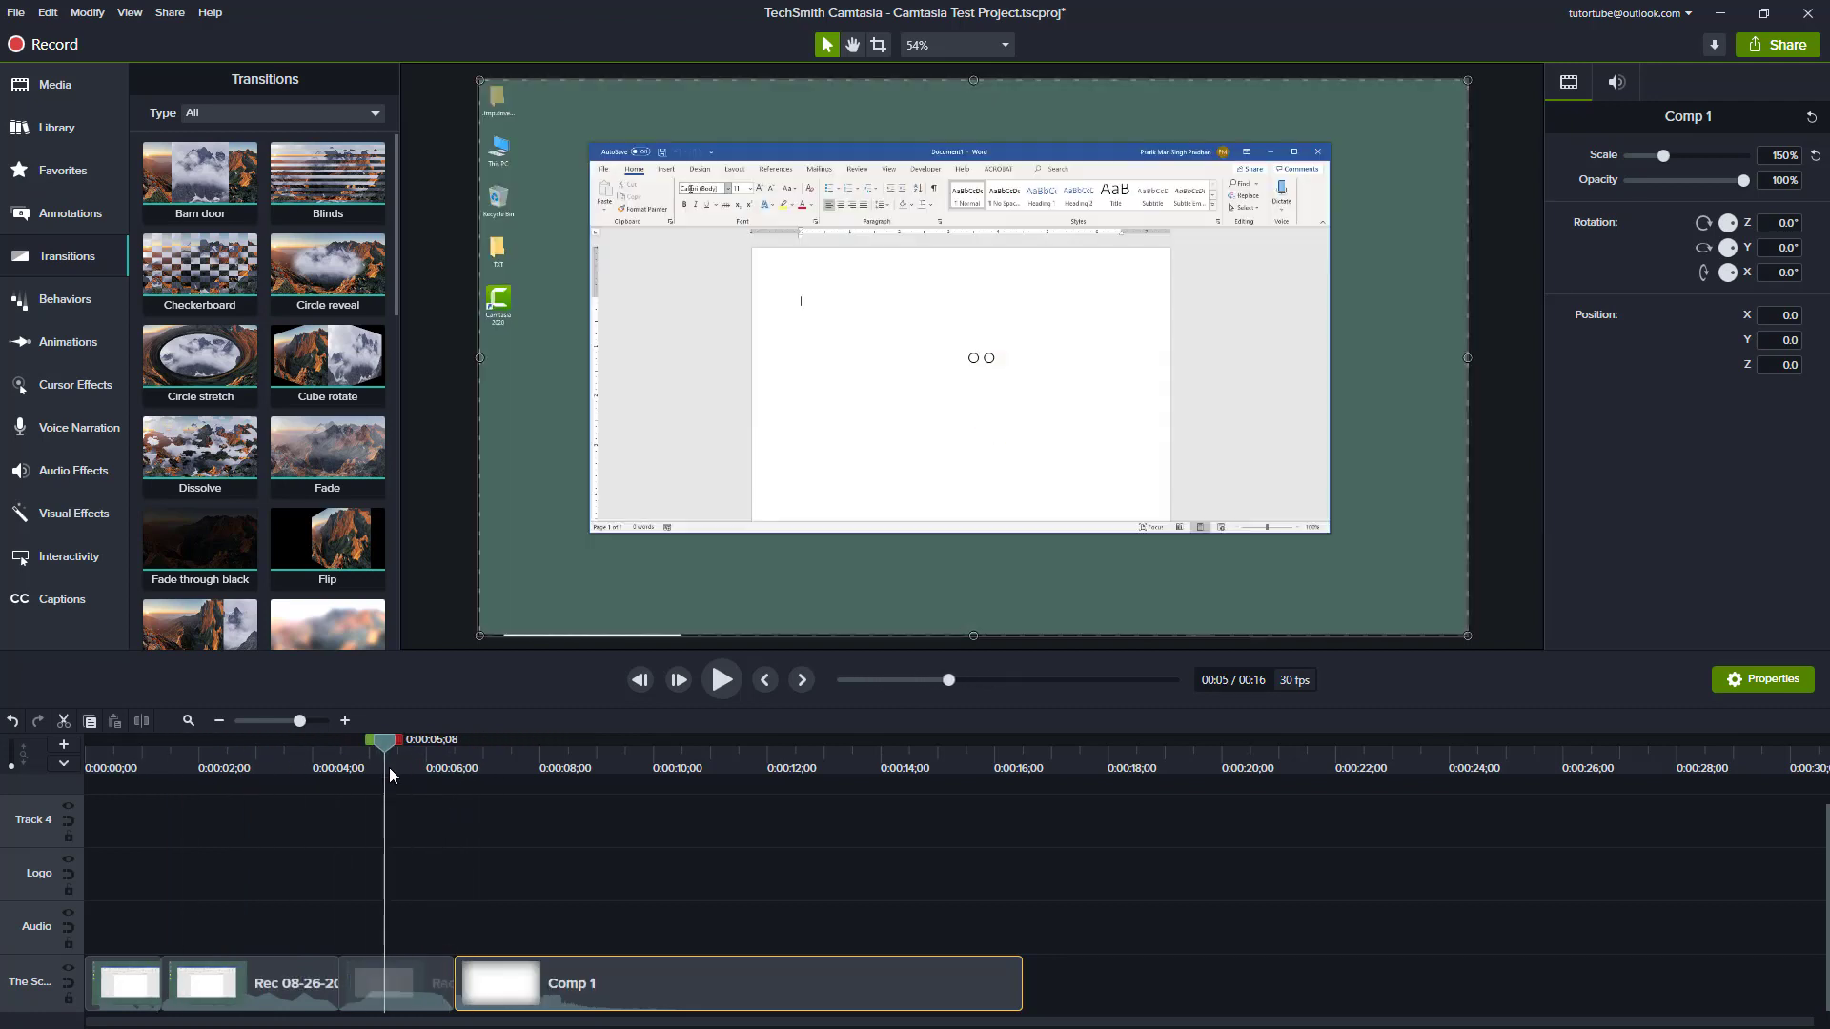
key("space")
key("space")
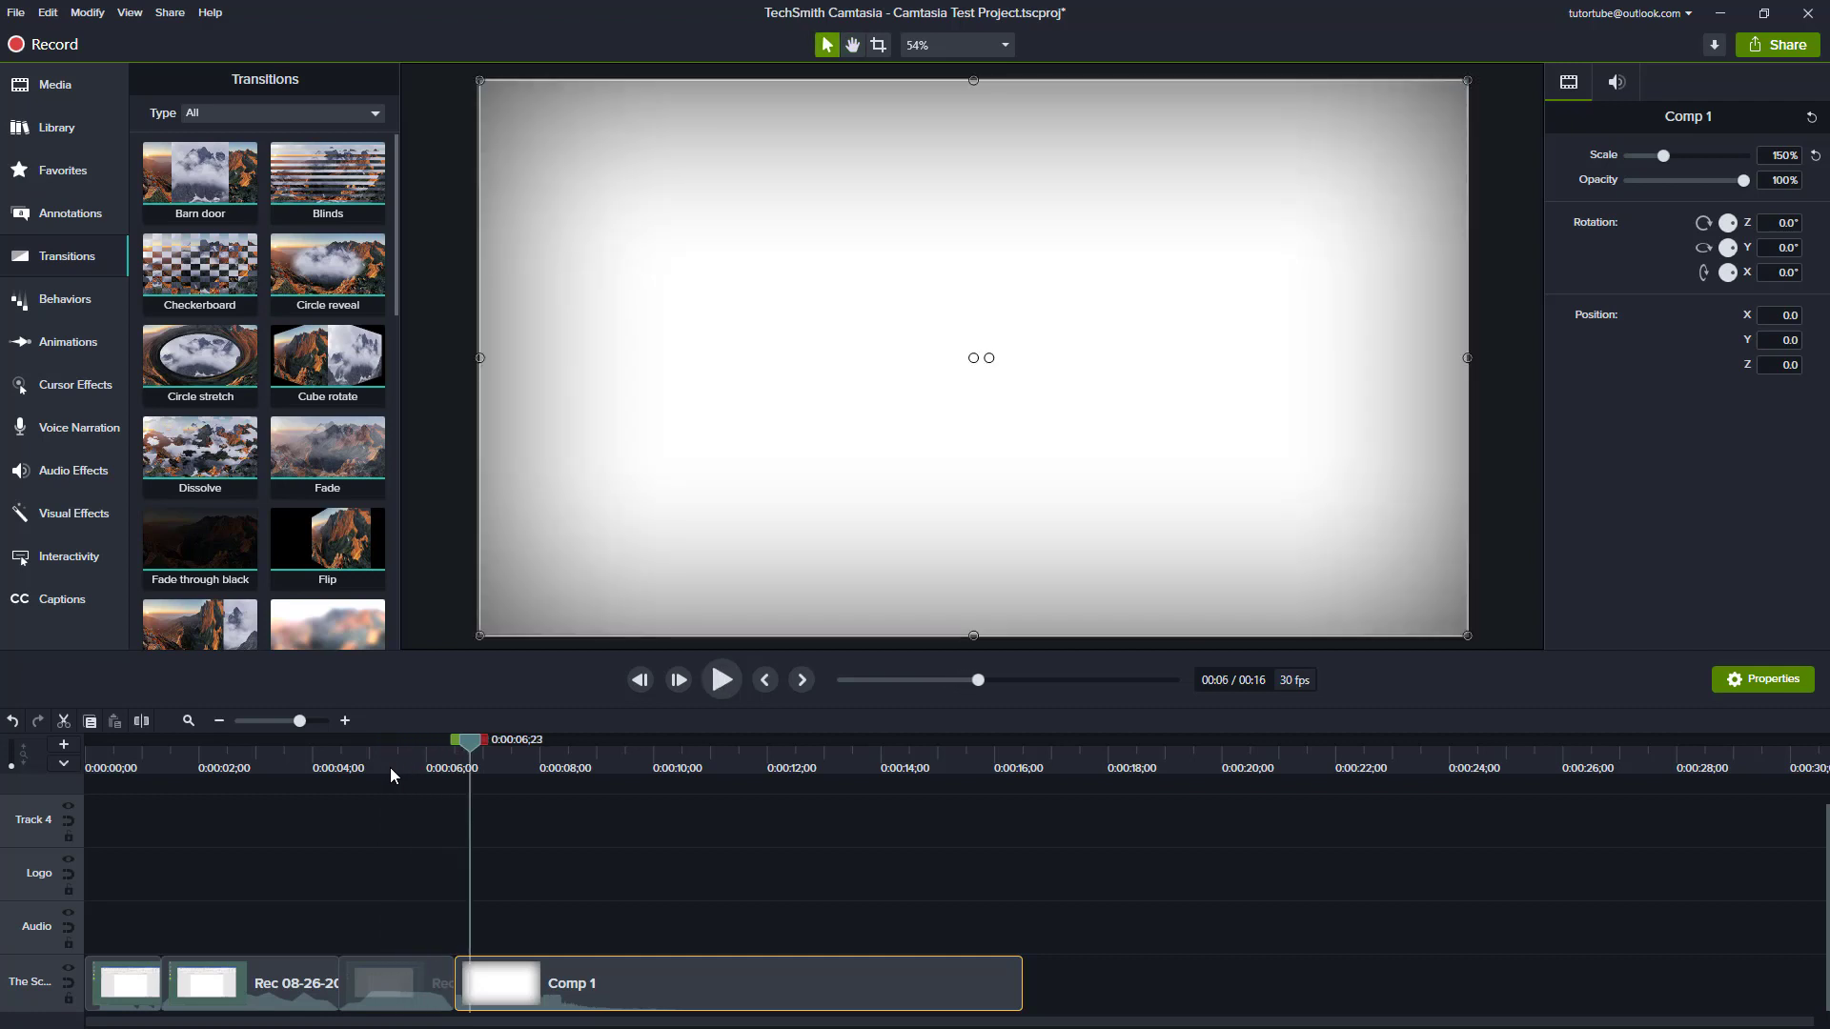
left_click_drag(474, 759, 490, 751)
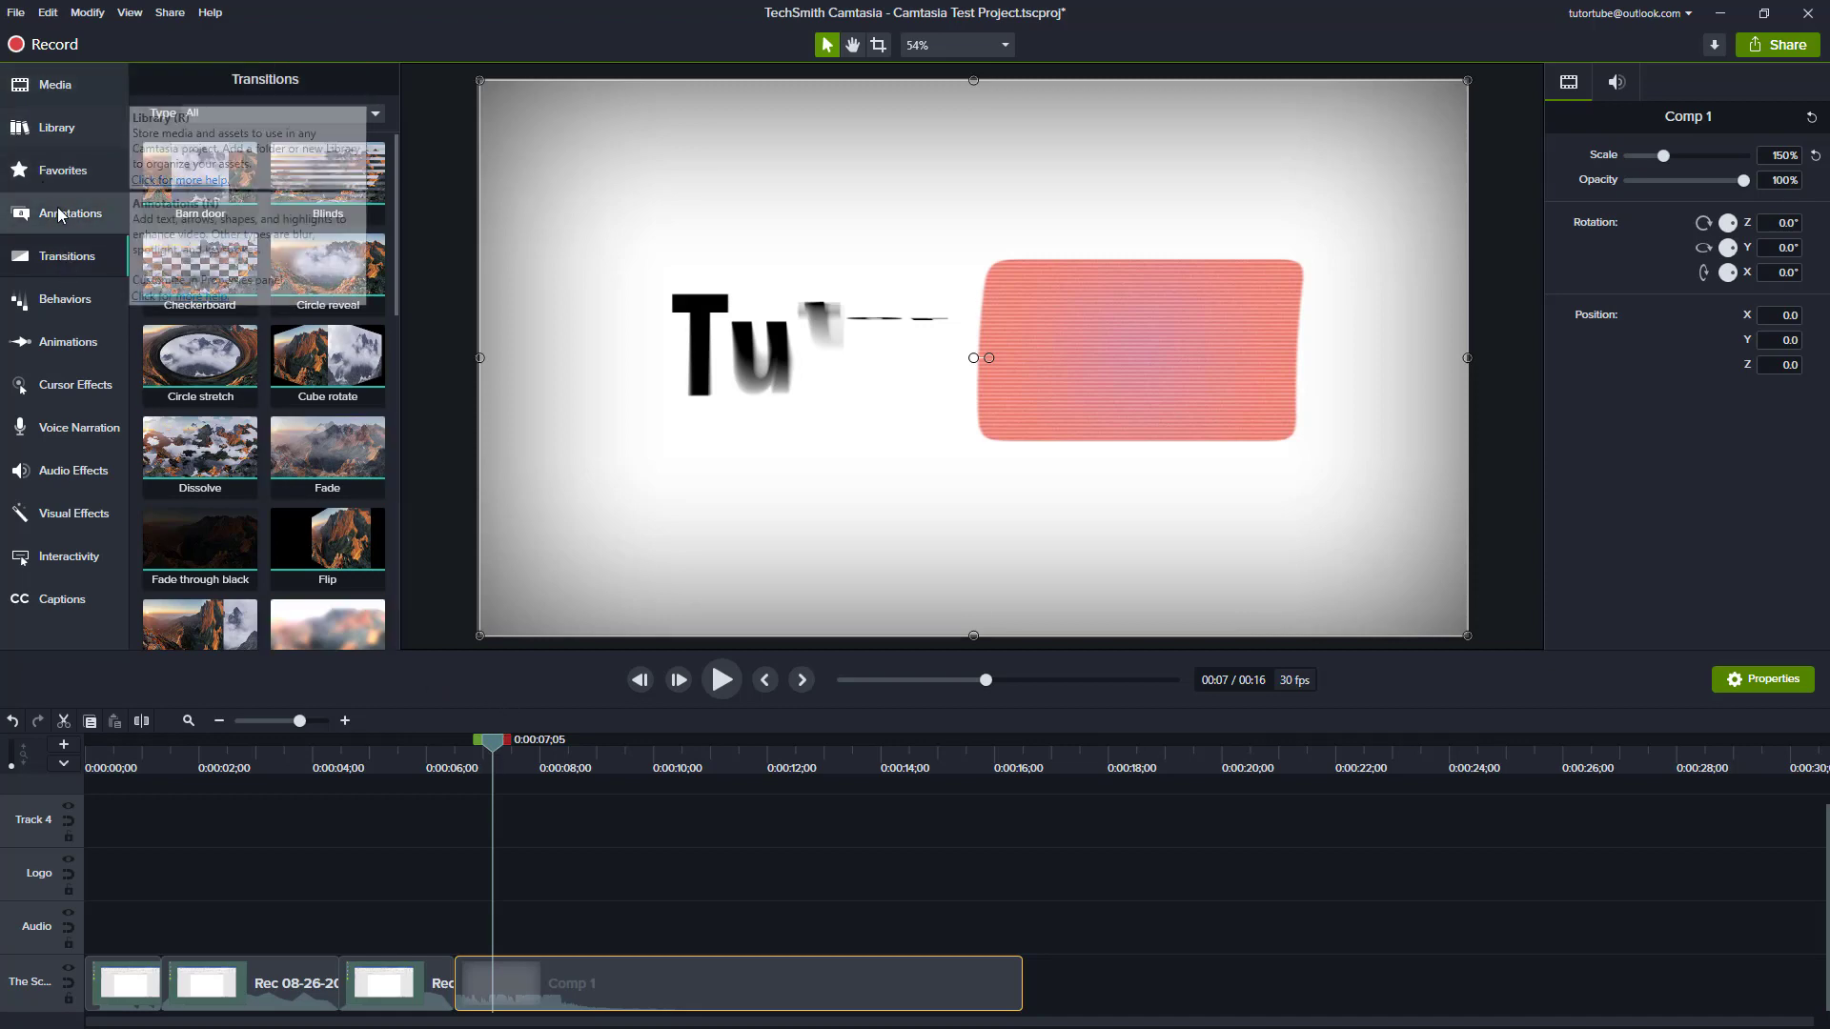
Step: Add the Barn door transition at the cut between the last screen recording clip and Comp 1
left_click(55, 257)
left_click(54, 257)
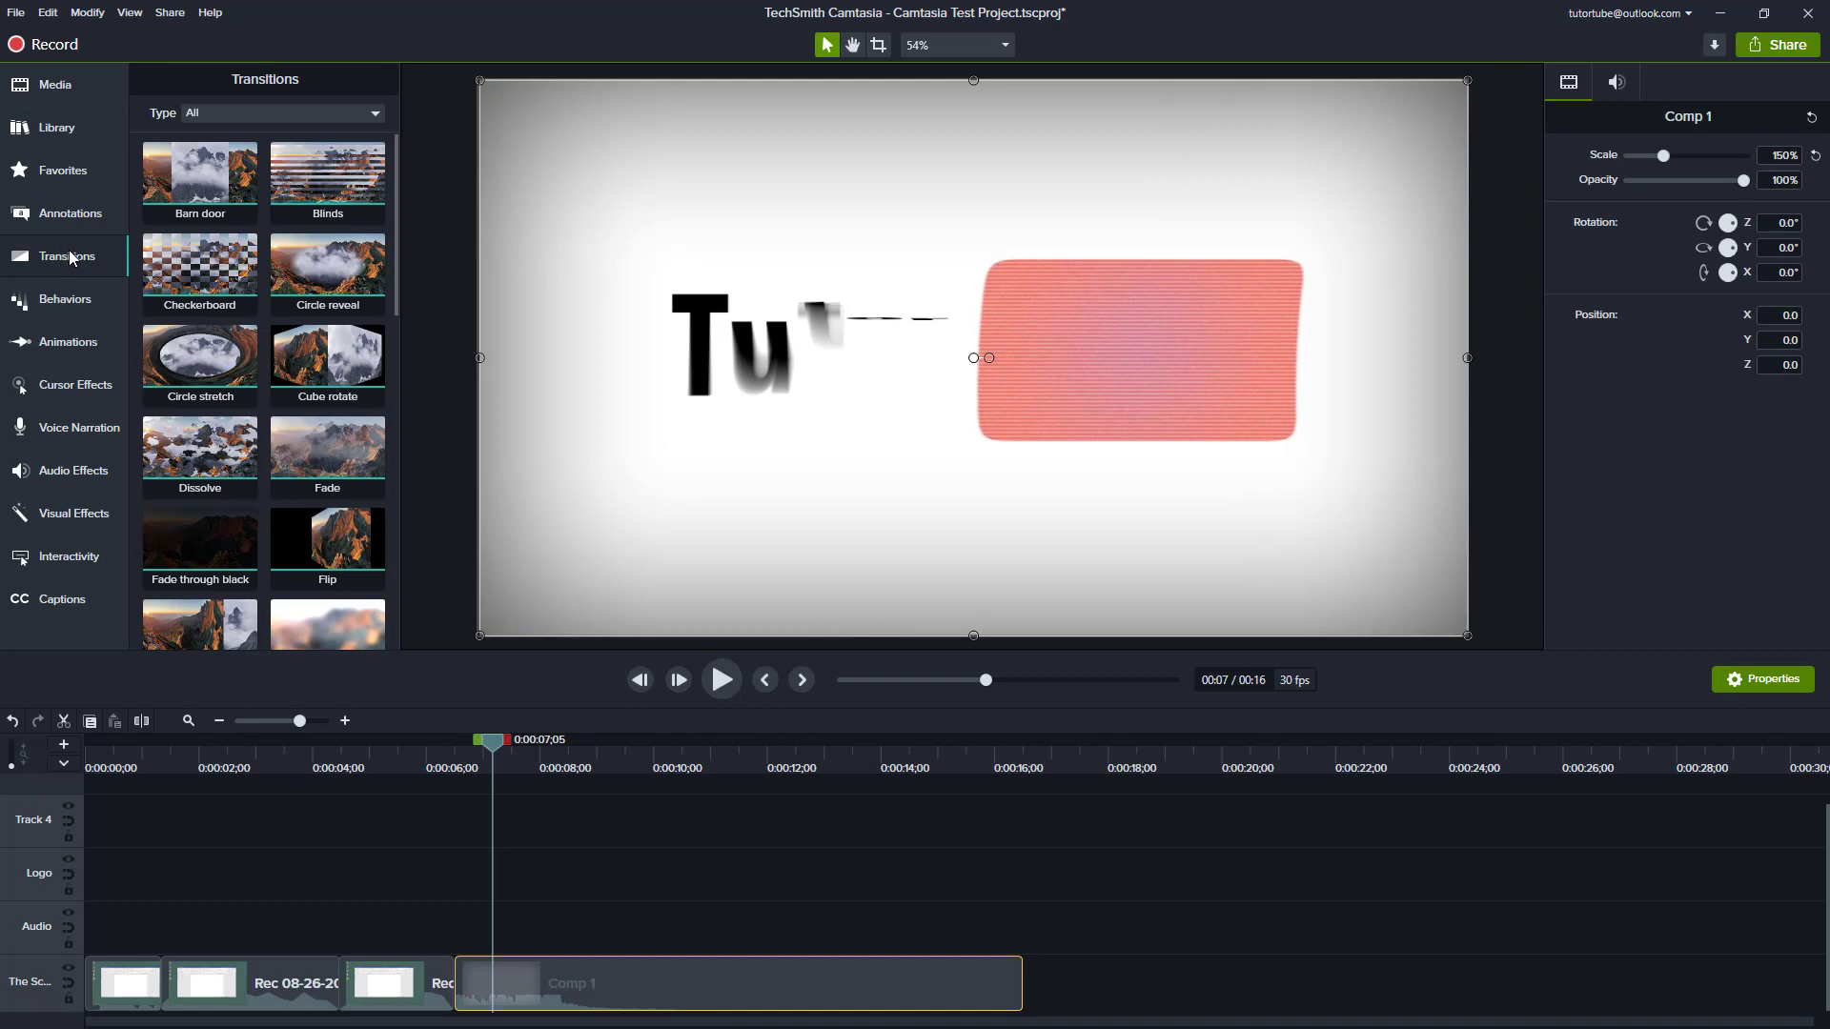
mouse_move(395, 156)
left_mouse_down()
mouse_move(408, 513)
mouse_move(409, 170)
left_mouse_up()
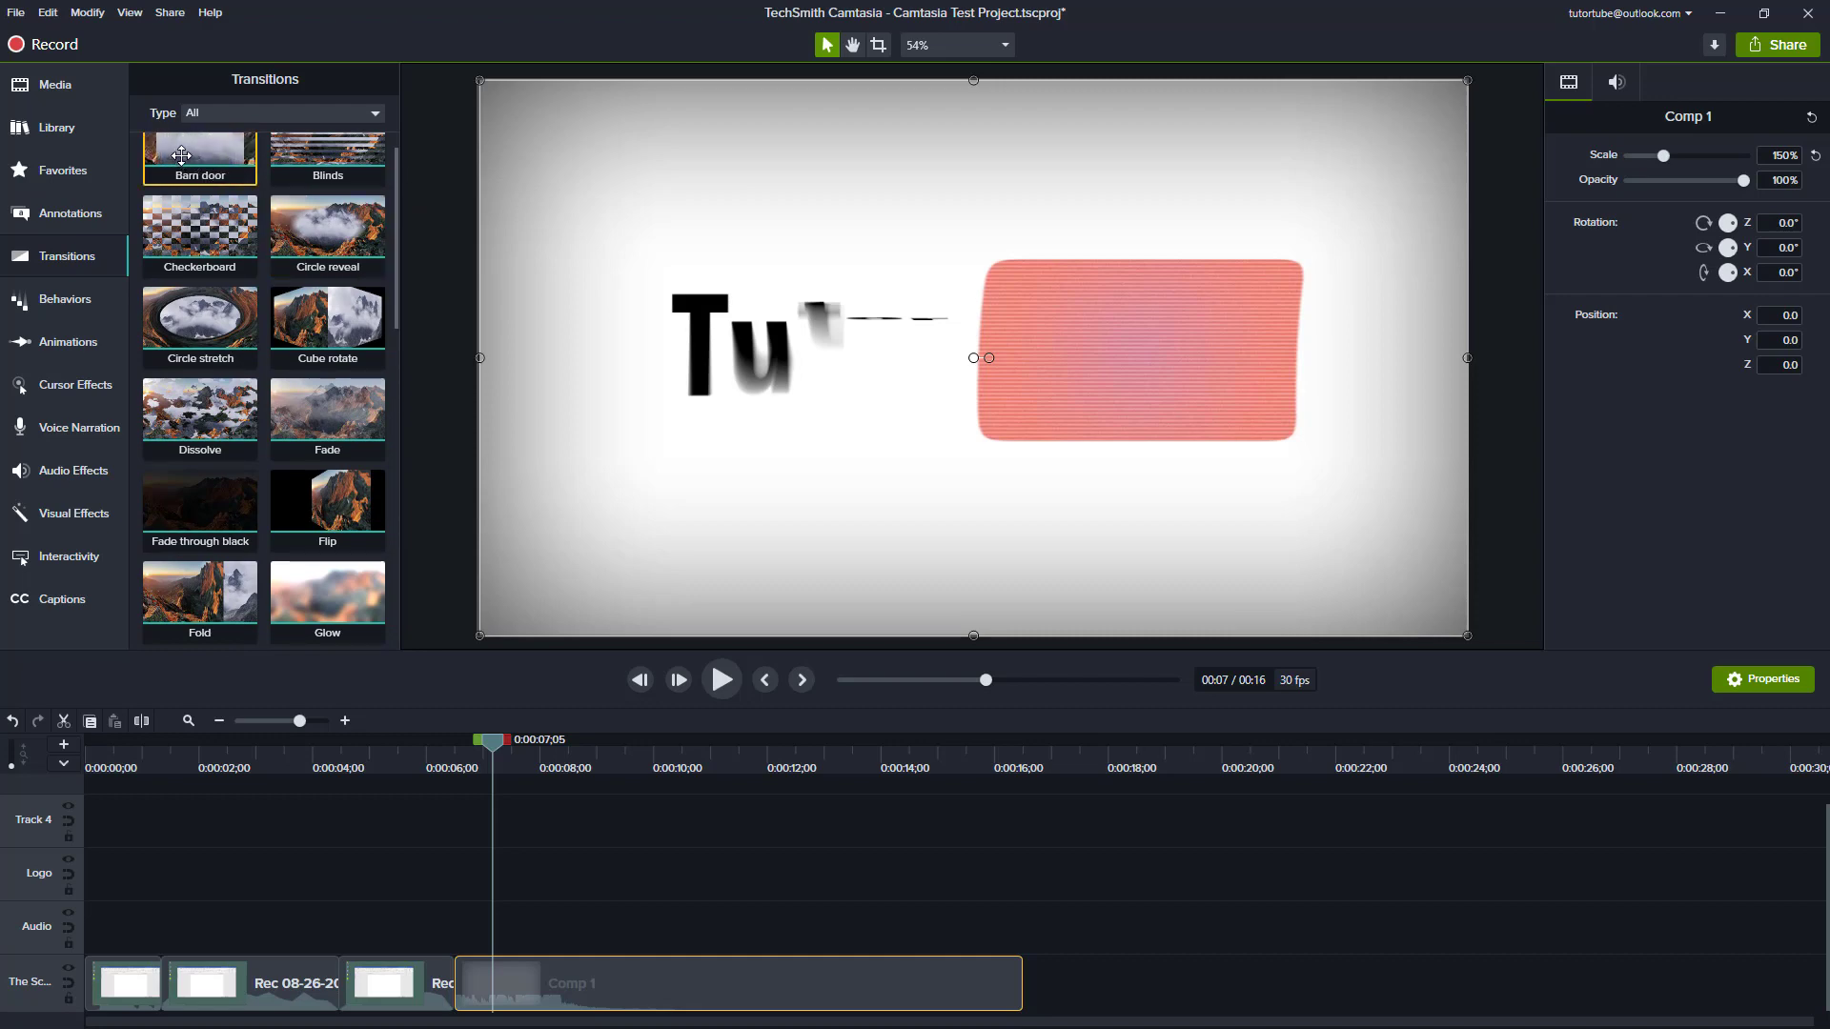
left_click_drag(181, 155, 455, 989)
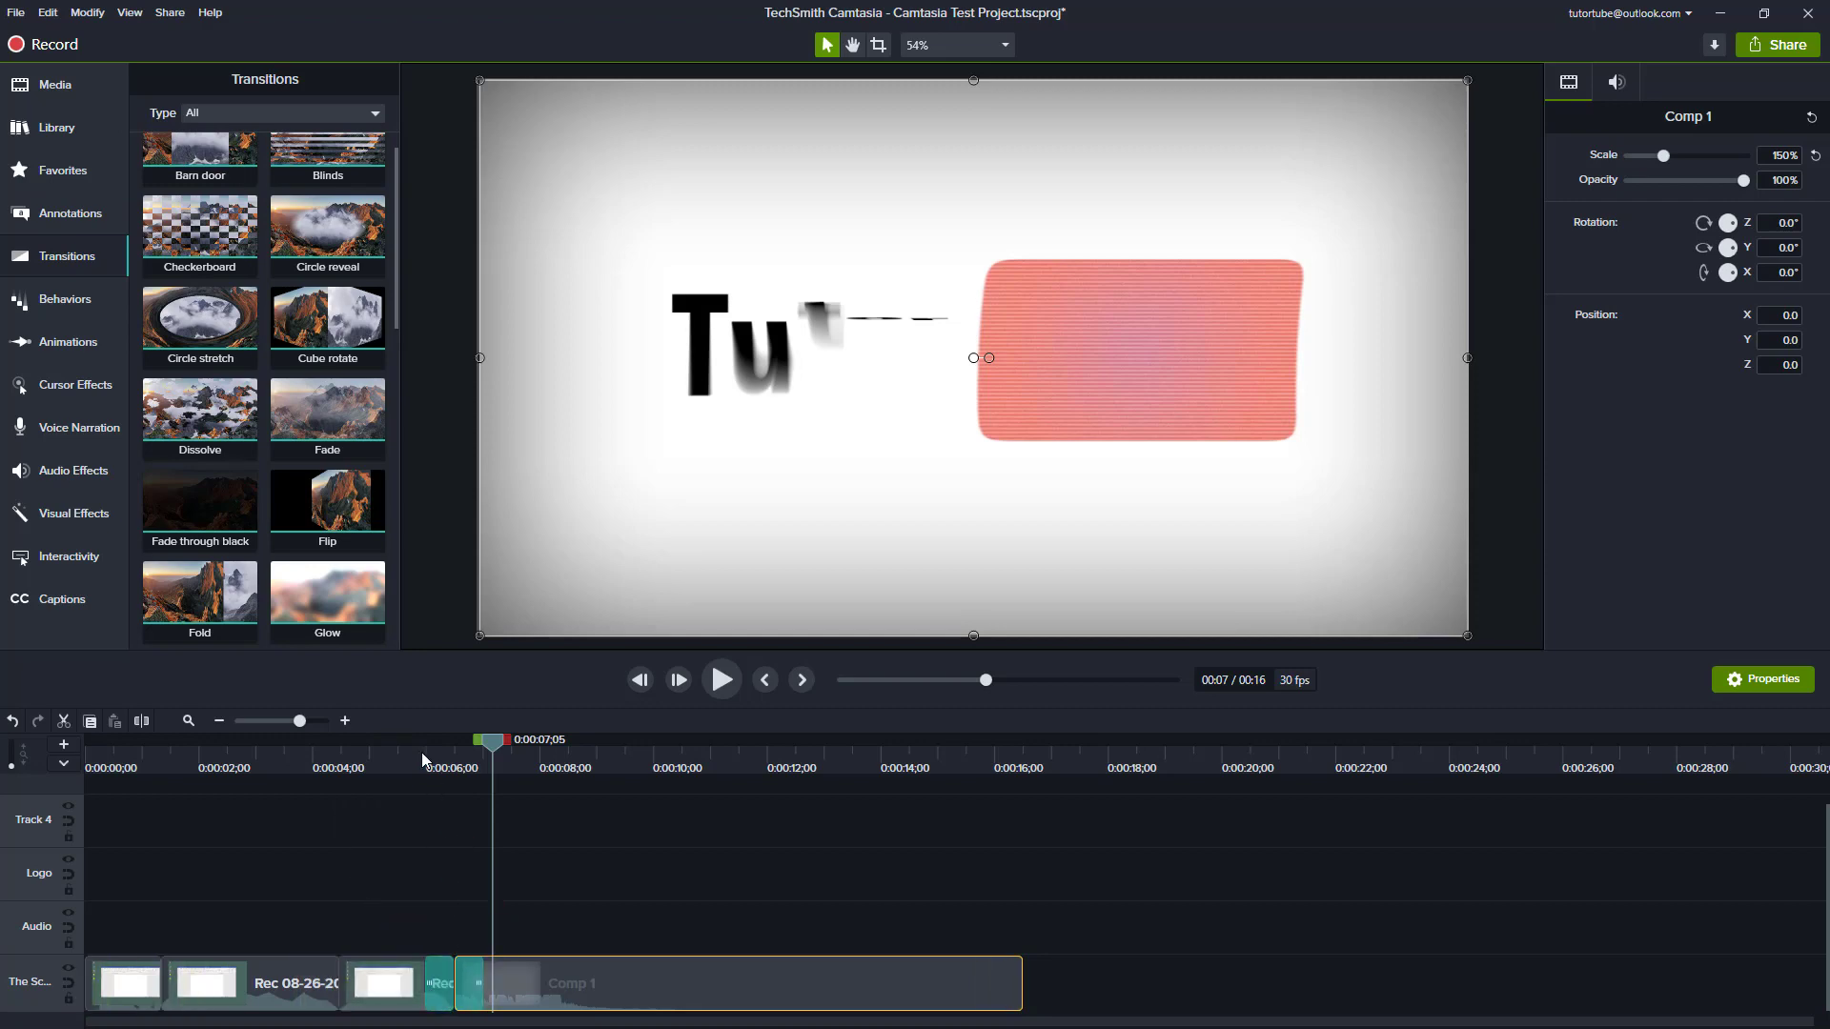
Step: Play back and scrub through the Barn door transition from just before the cut
left_click(423, 760)
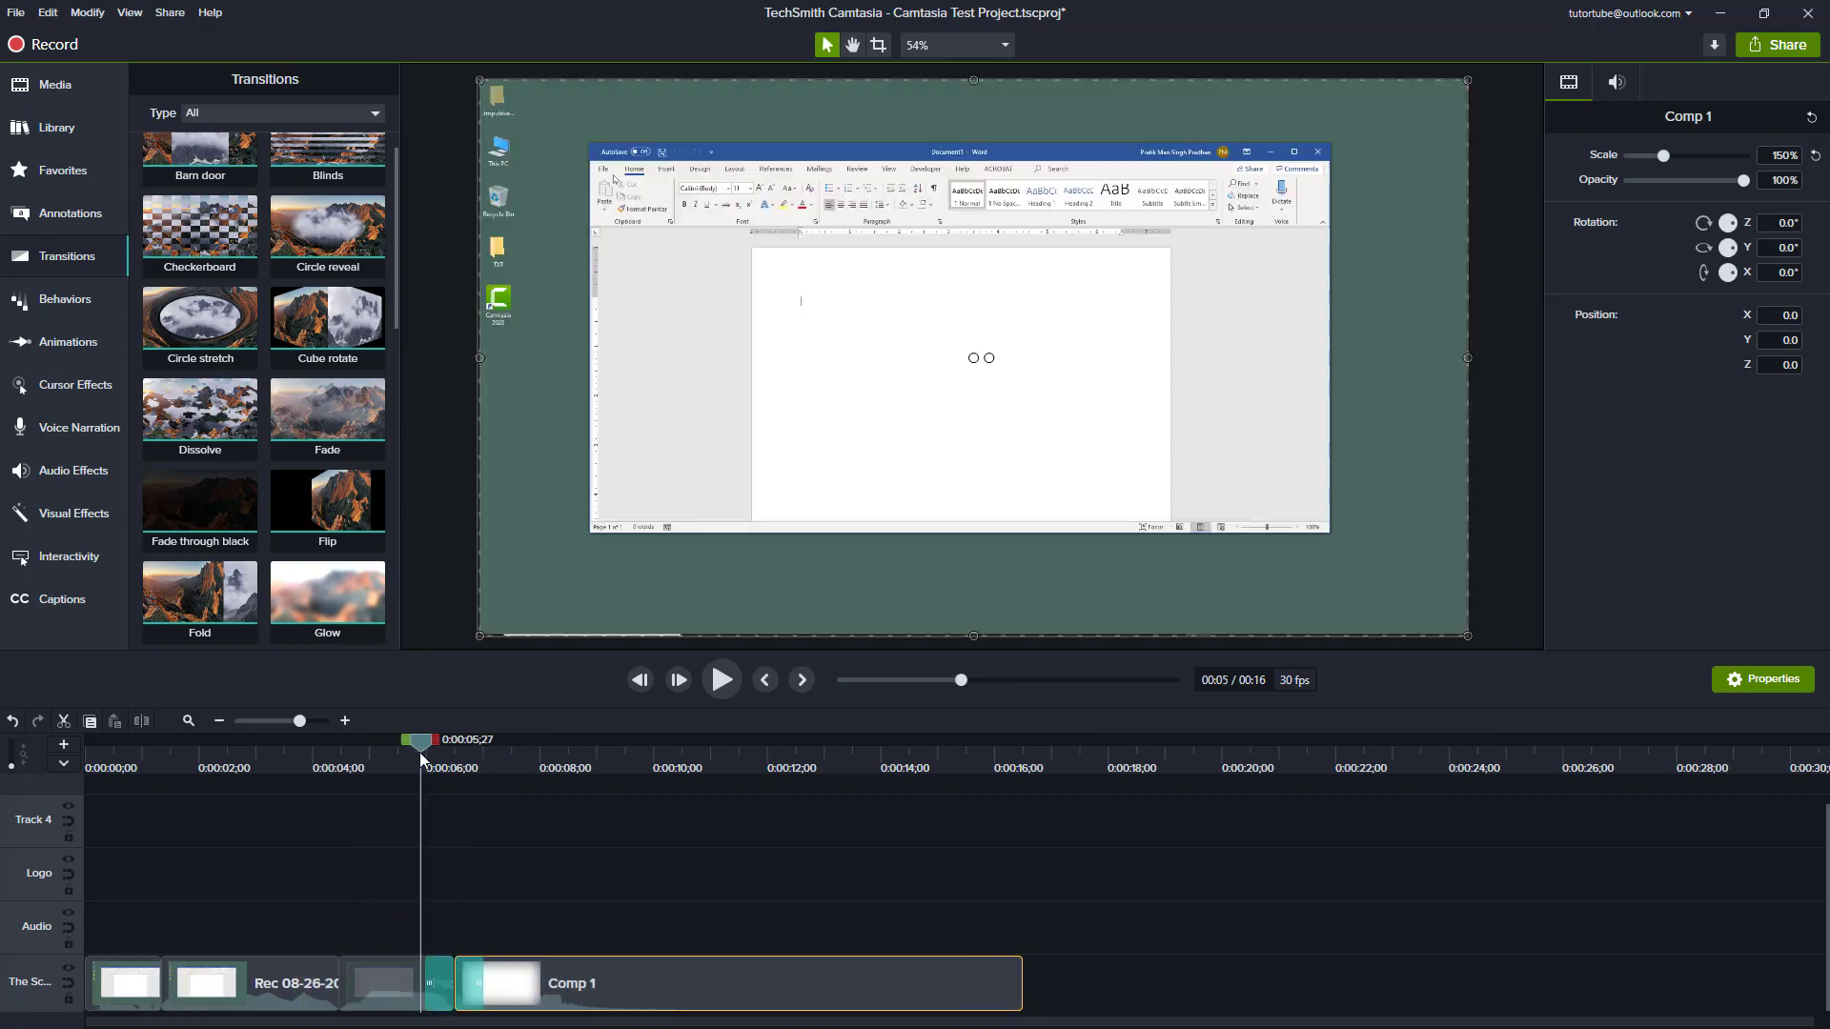
key("space")
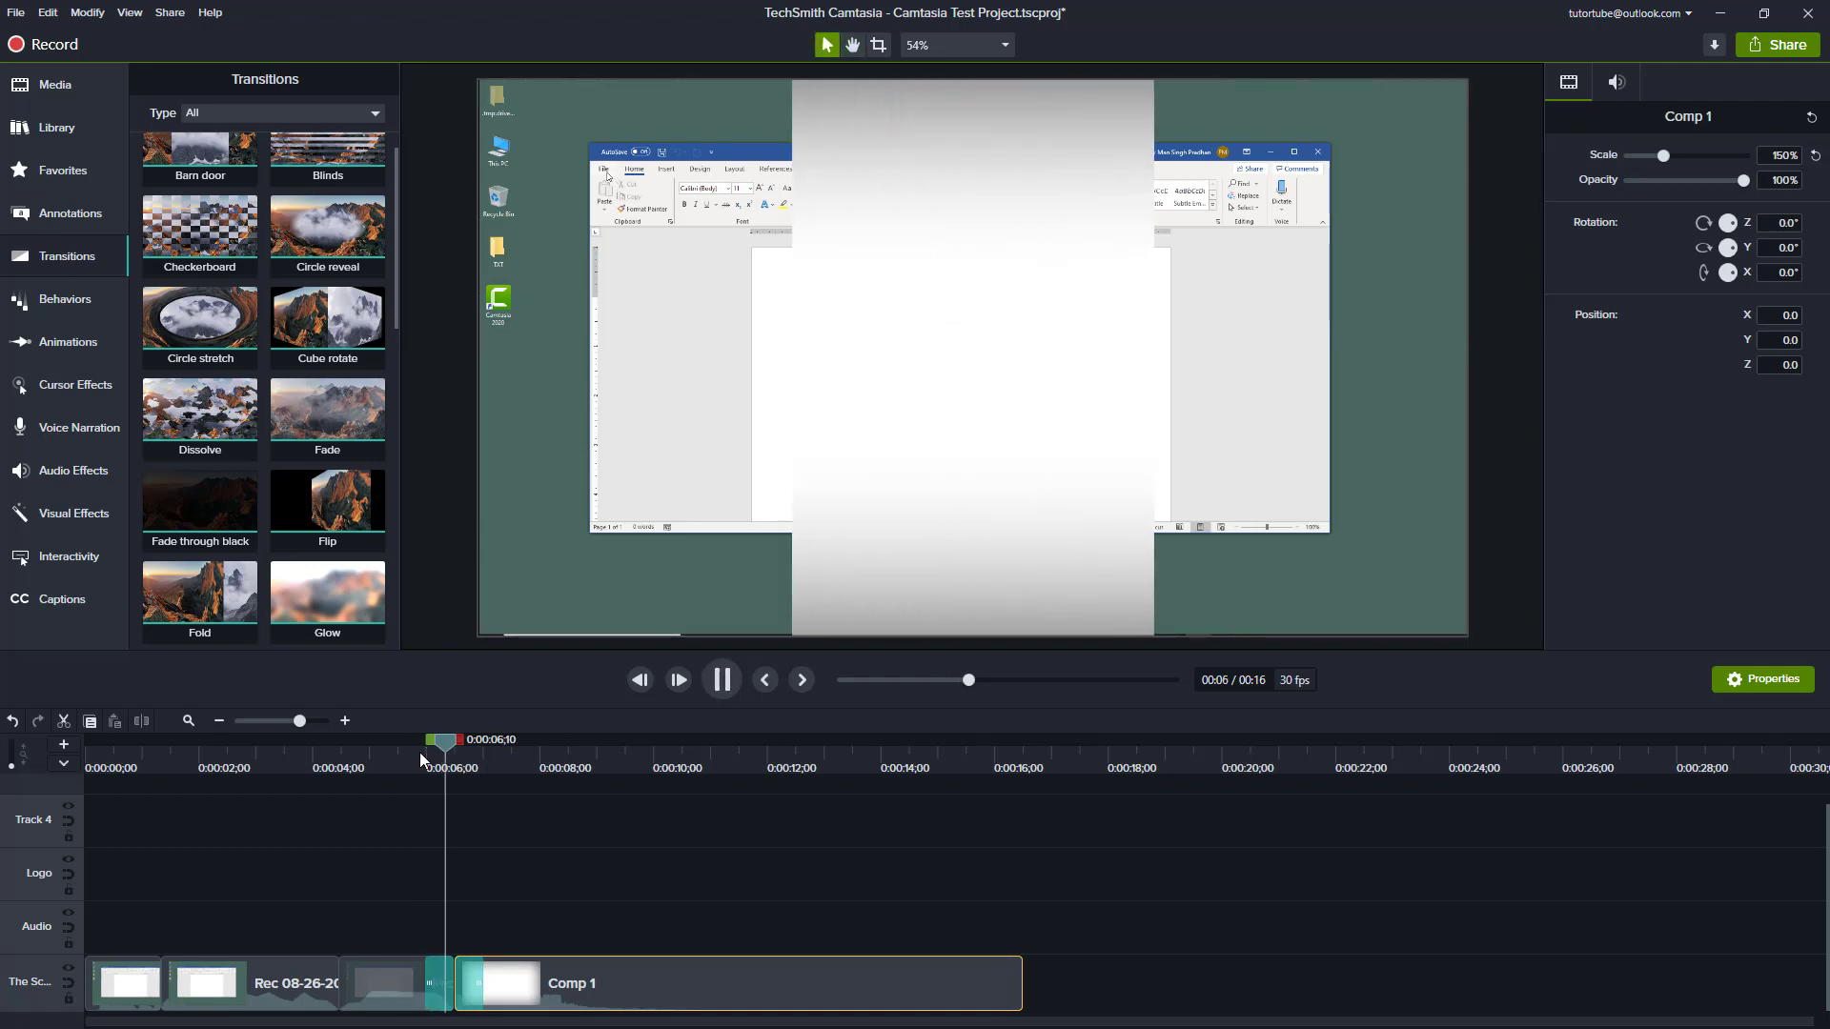
key("space")
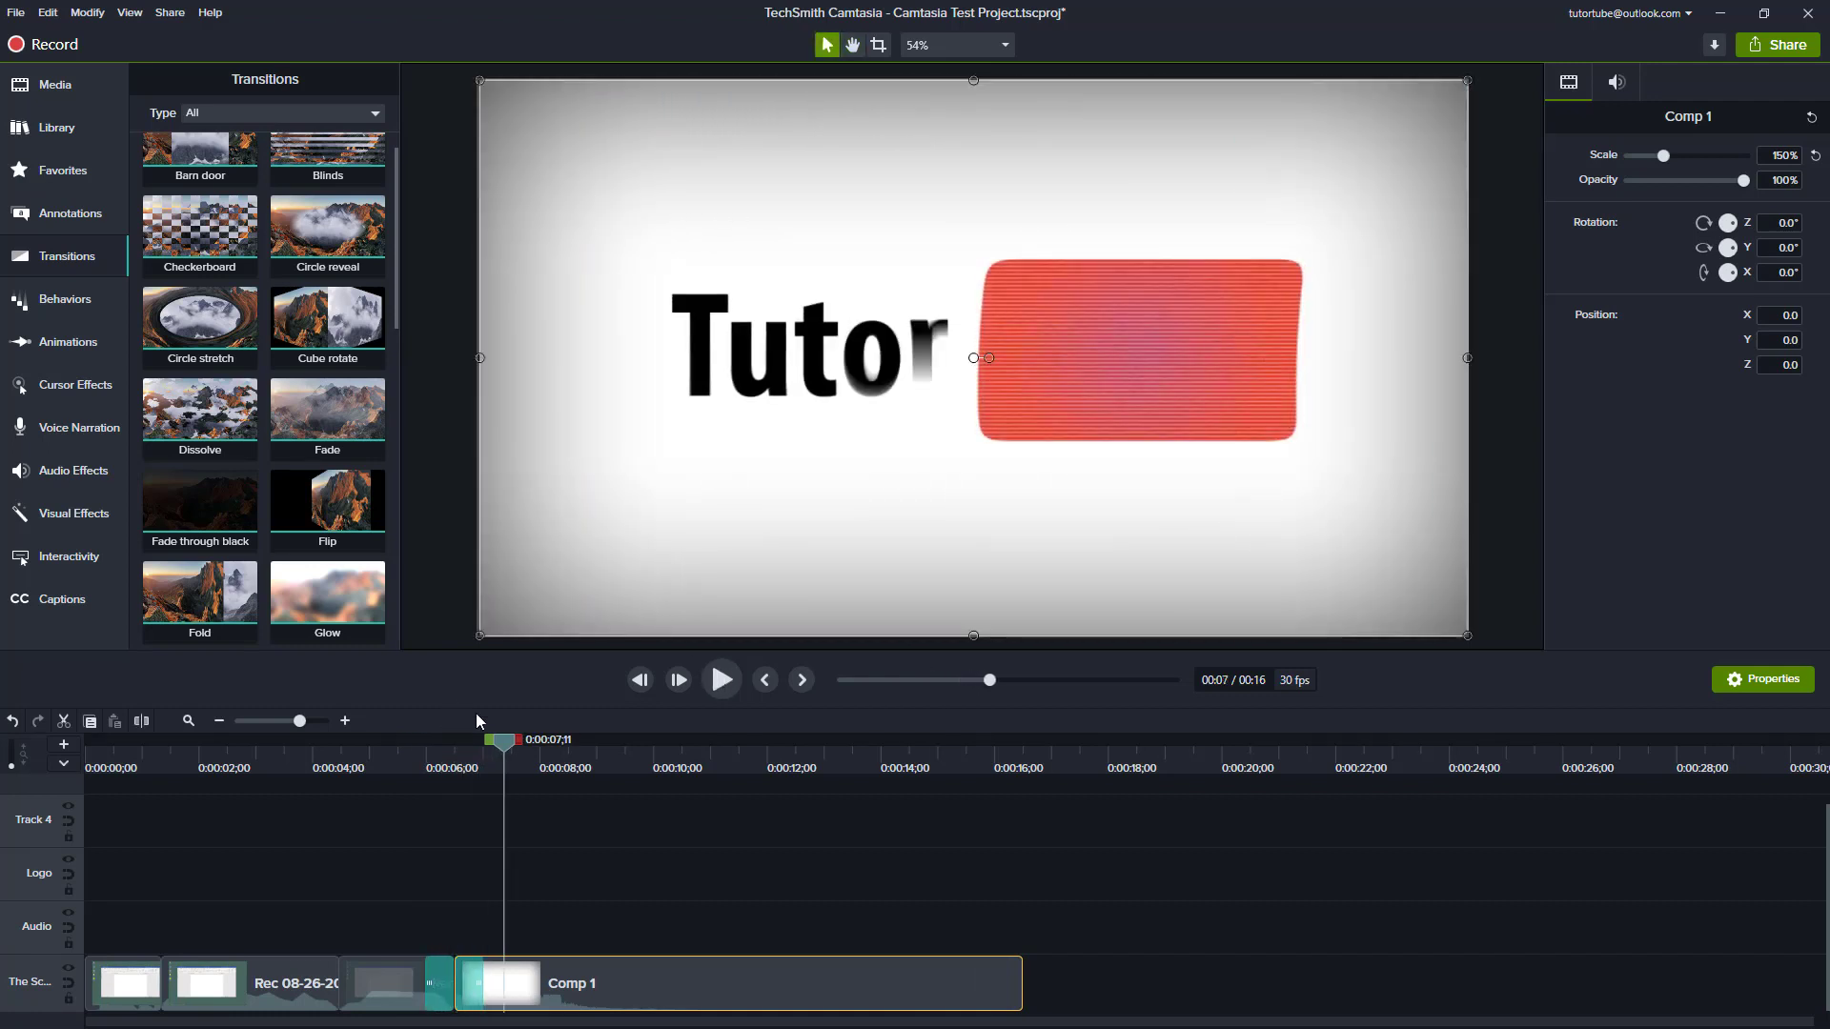
left_click_drag(505, 758, 469, 839)
Step: Shorten the Barn door transition before Comp 1 to a duration of 24 frames
left_click(470, 992)
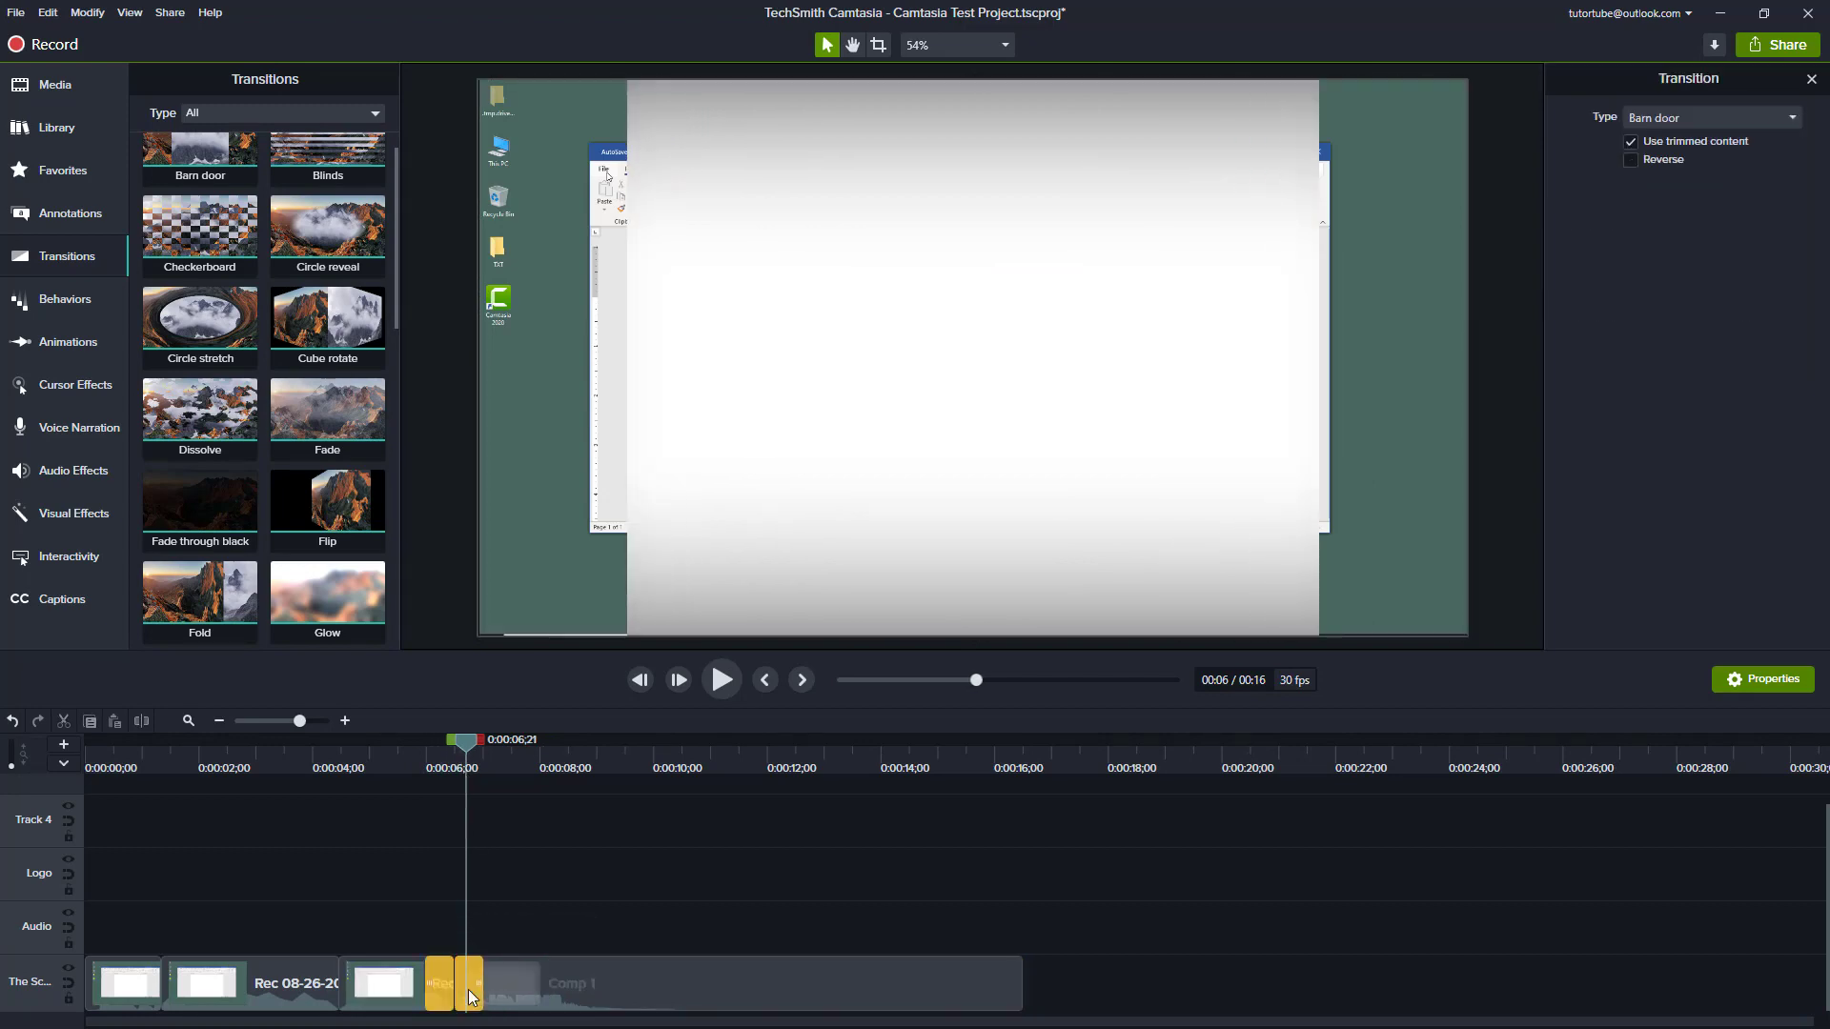
left_click(316, 721)
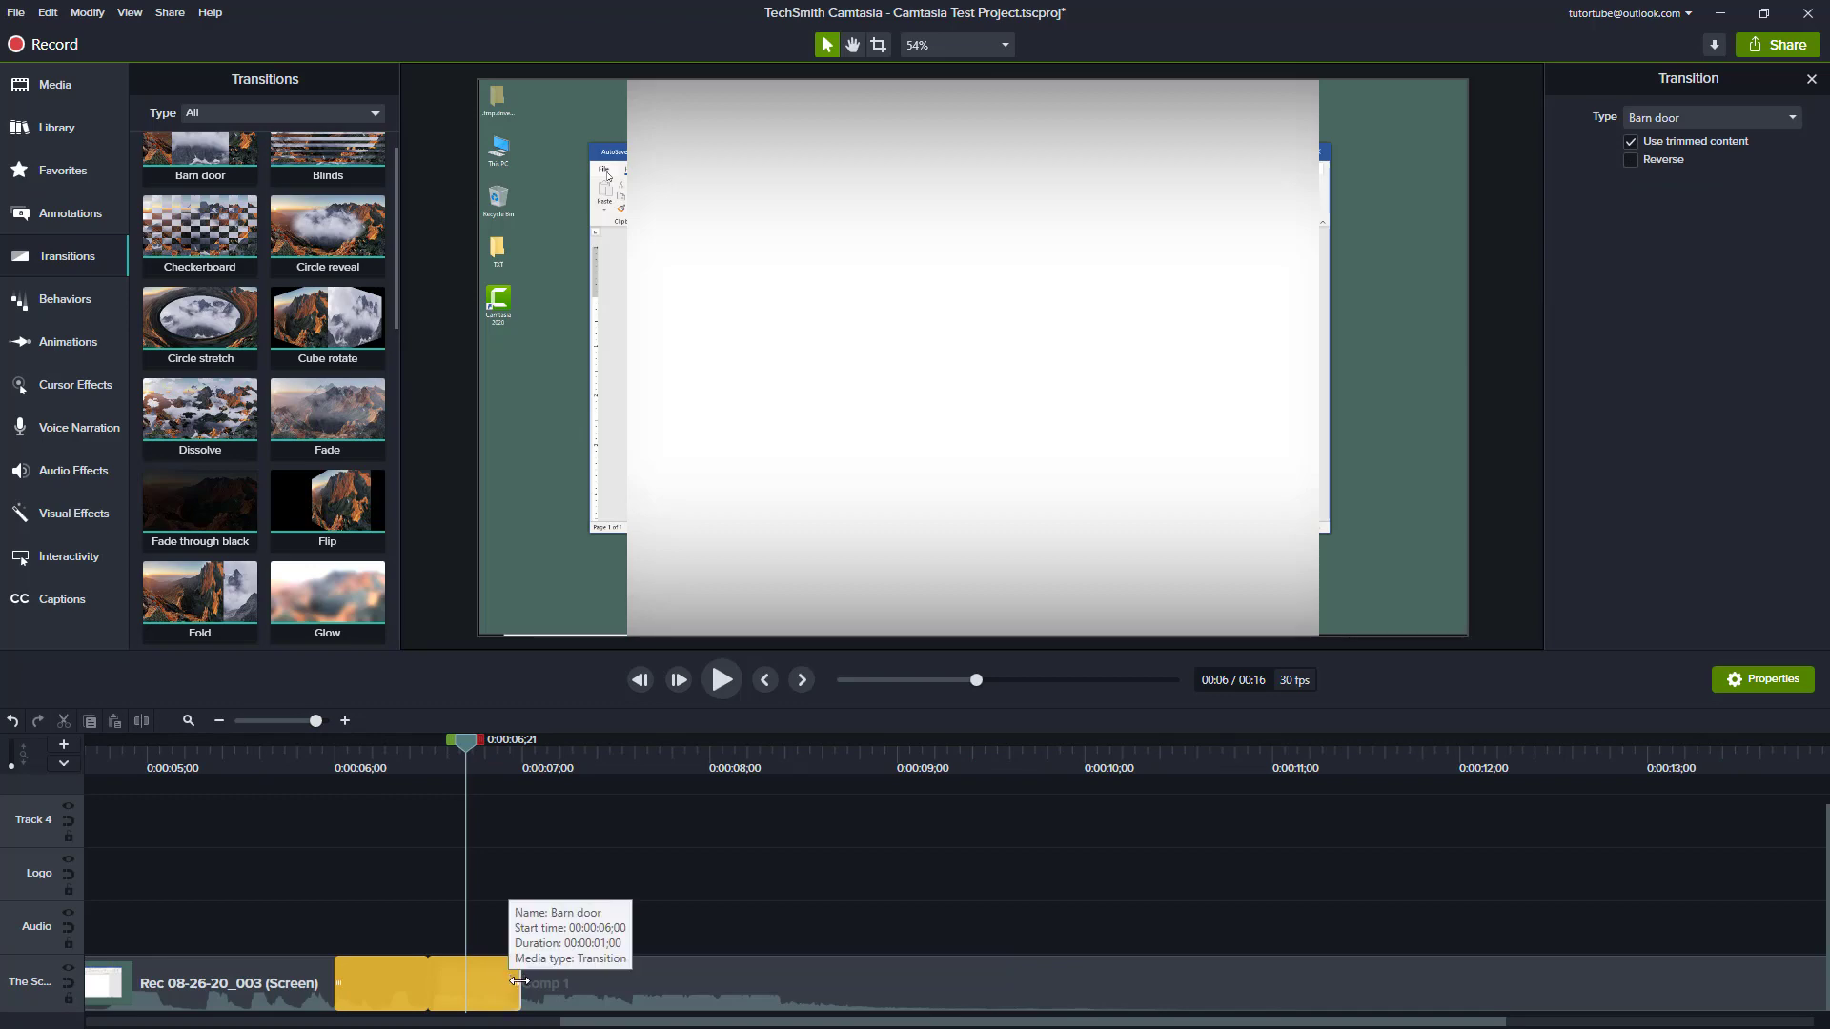
mouse_move(519, 981)
left_mouse_down()
mouse_move(470, 986)
mouse_move(500, 987)
left_mouse_up()
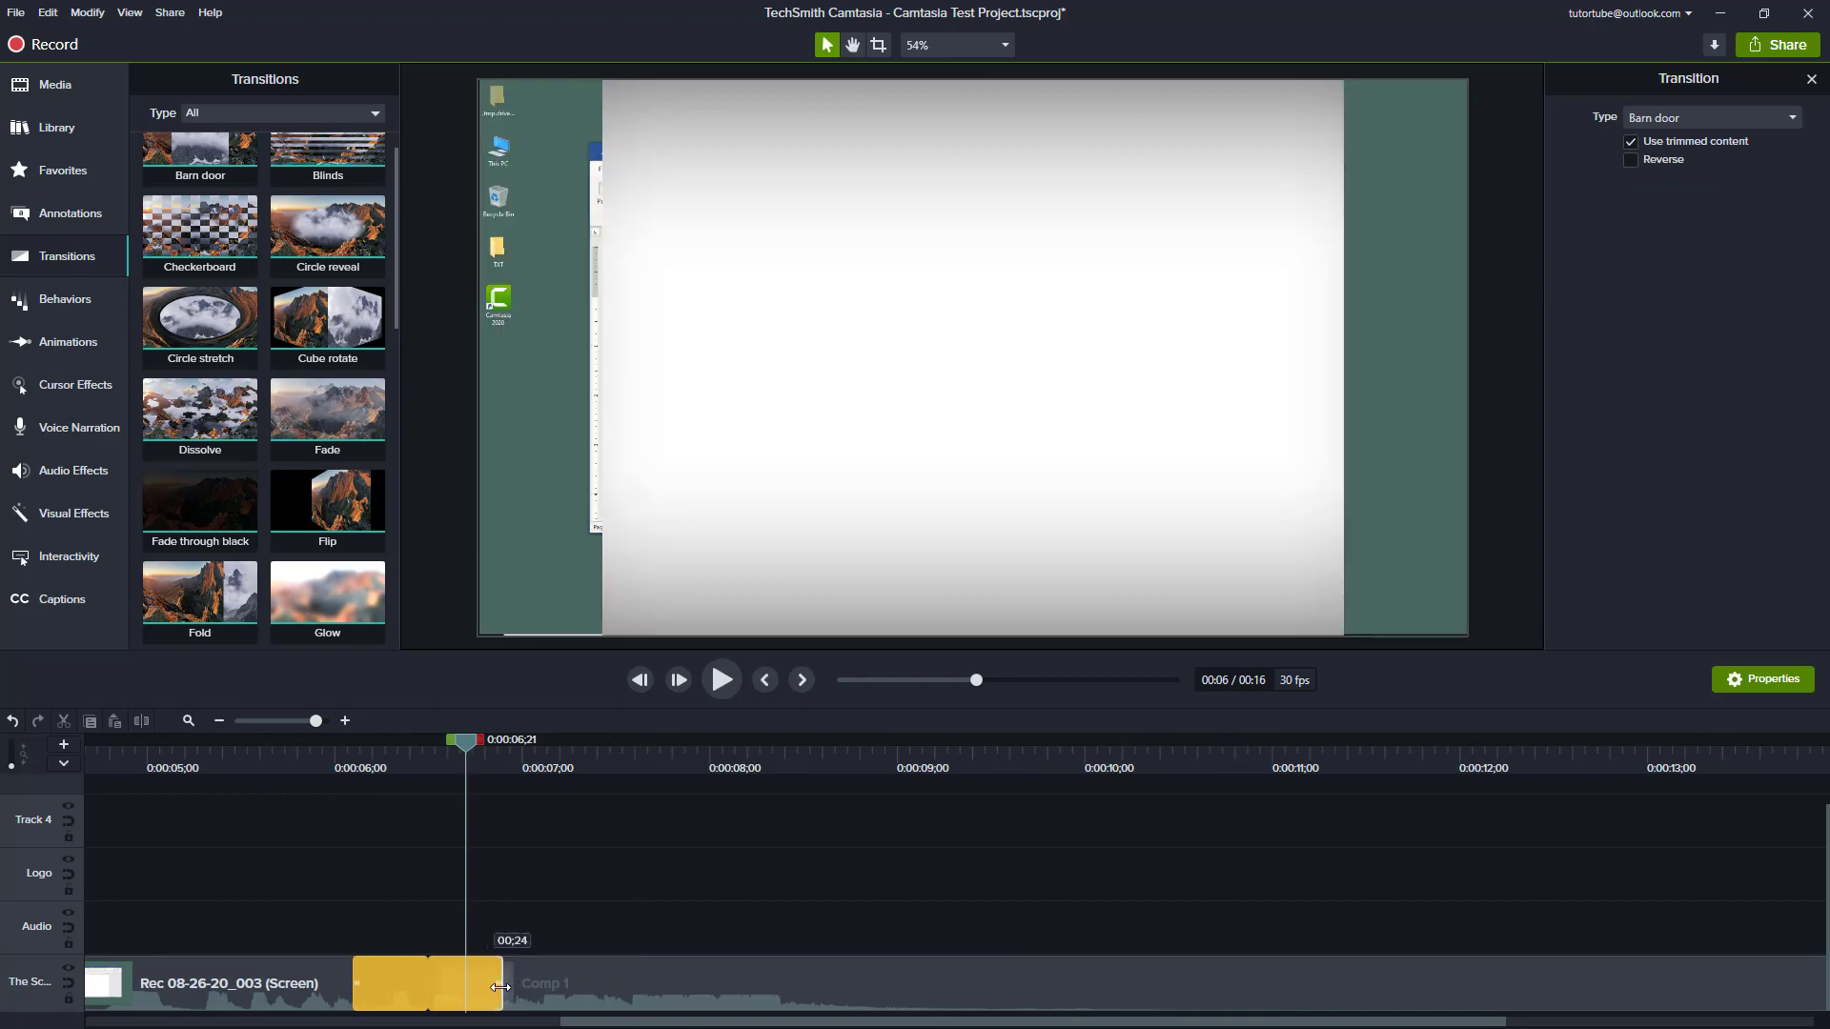
Step: Reverse the Barn door transition and preview it from the 6-second mark
left_click(459, 982)
left_click(375, 985)
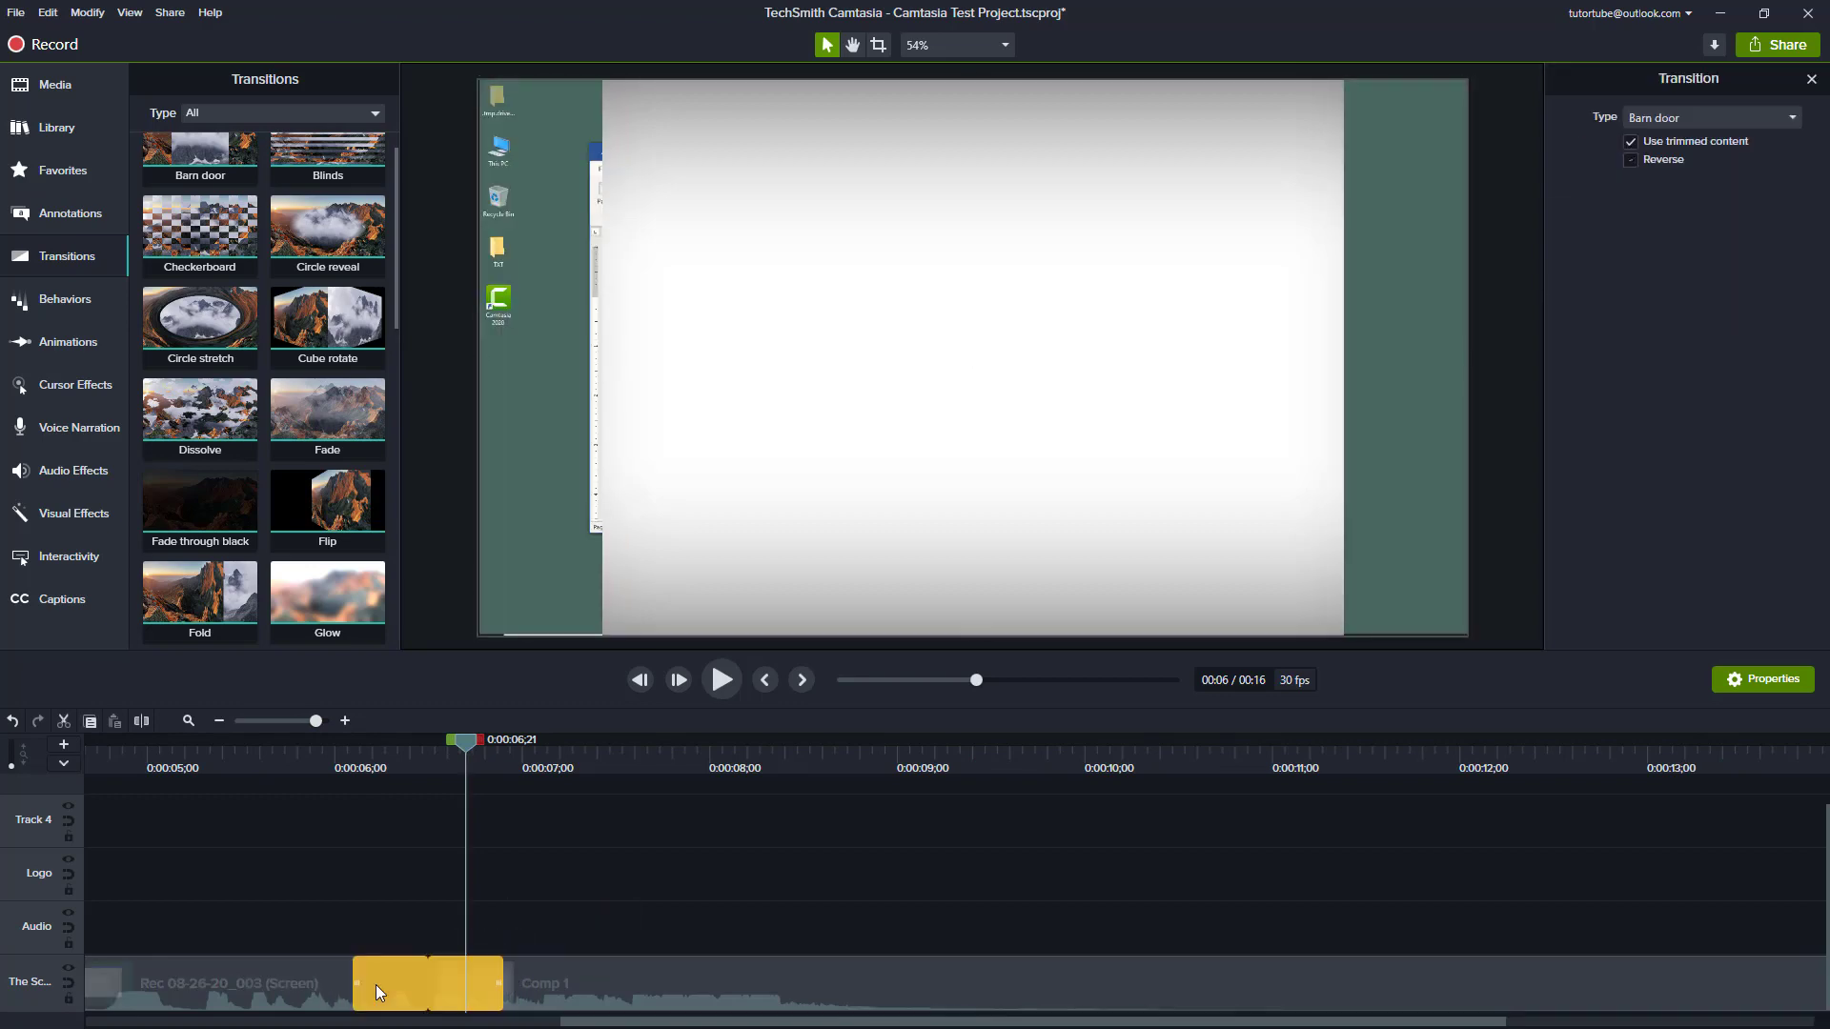
left_click(1662, 158)
left_click(333, 764)
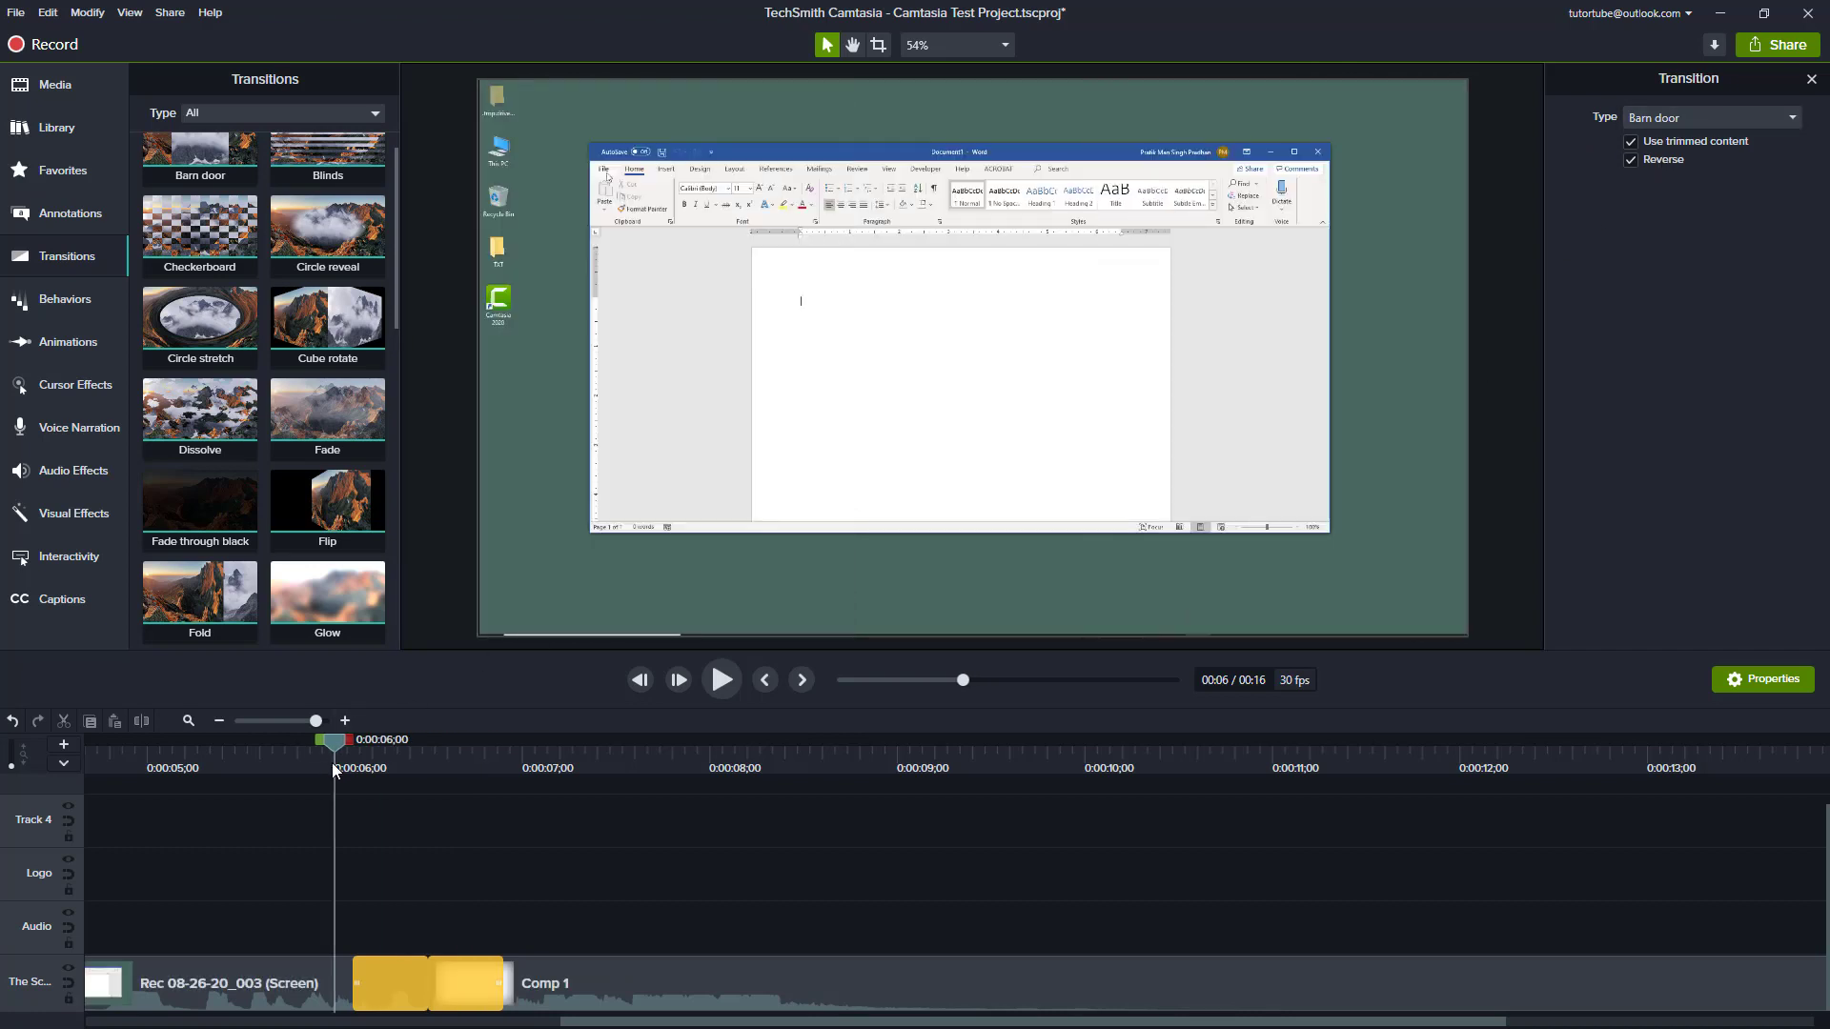
key("space")
key("space")
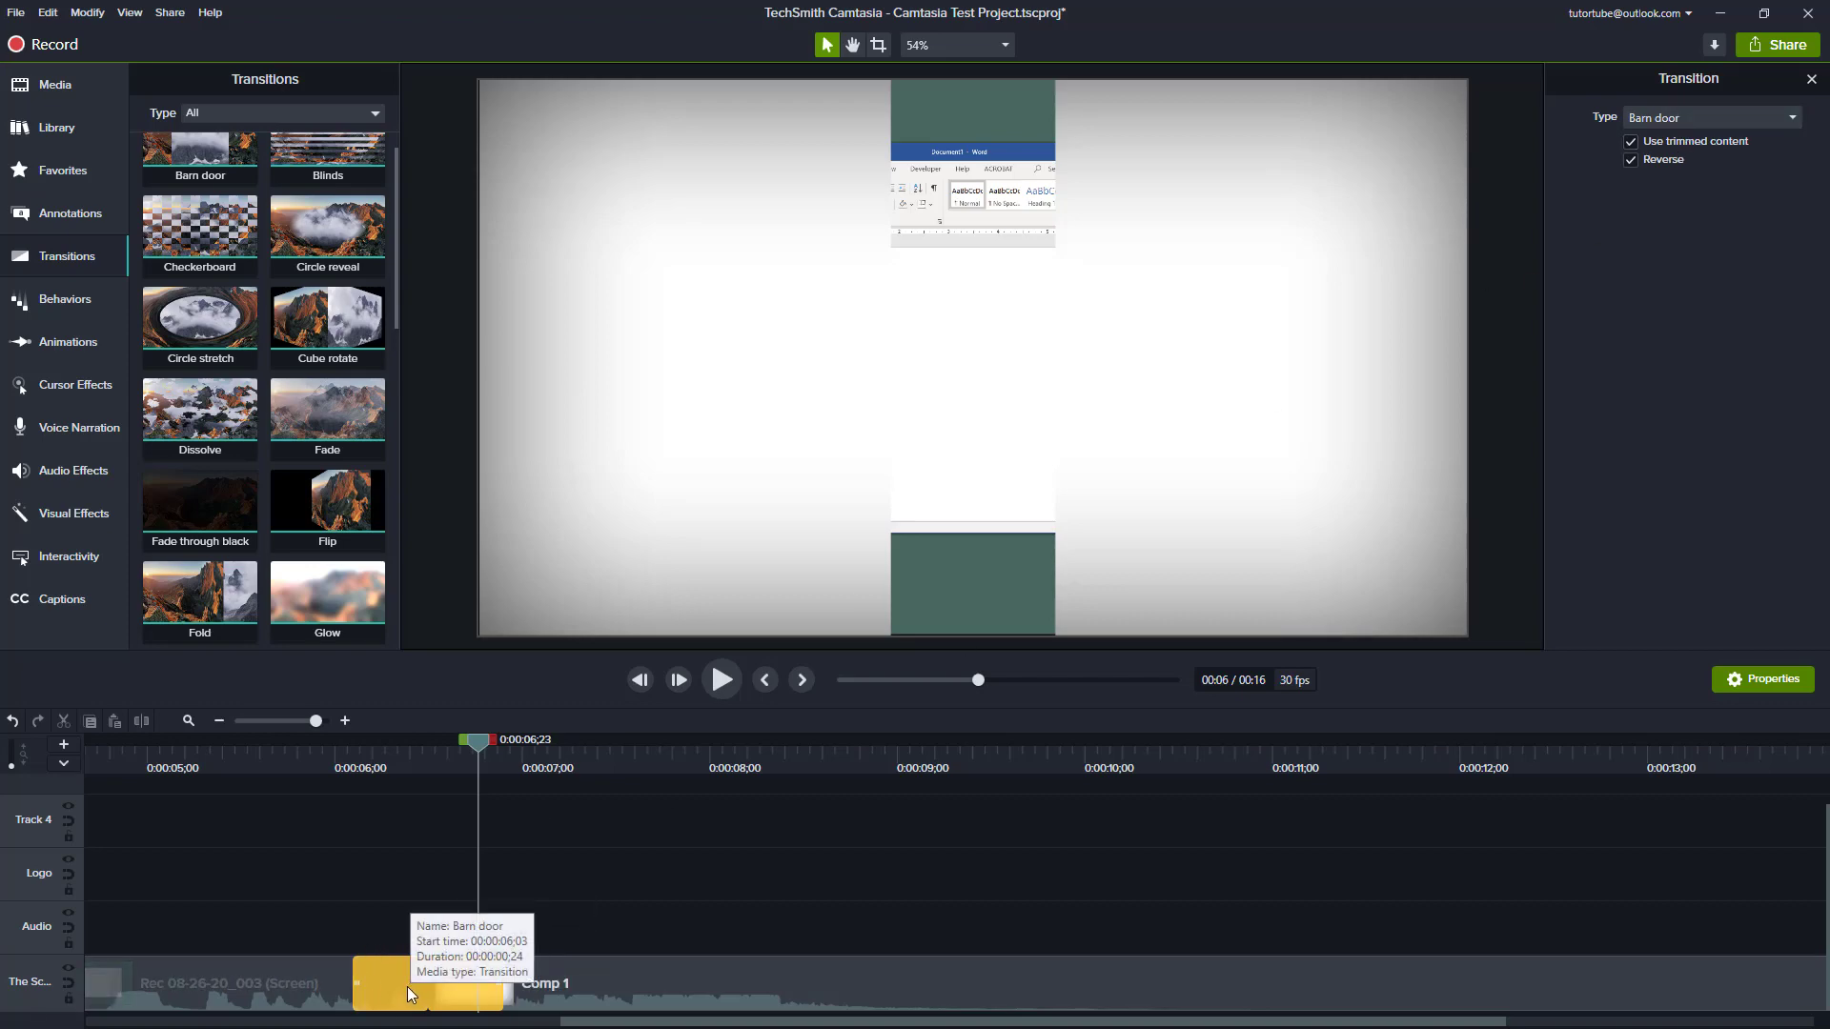
left_click(374, 760)
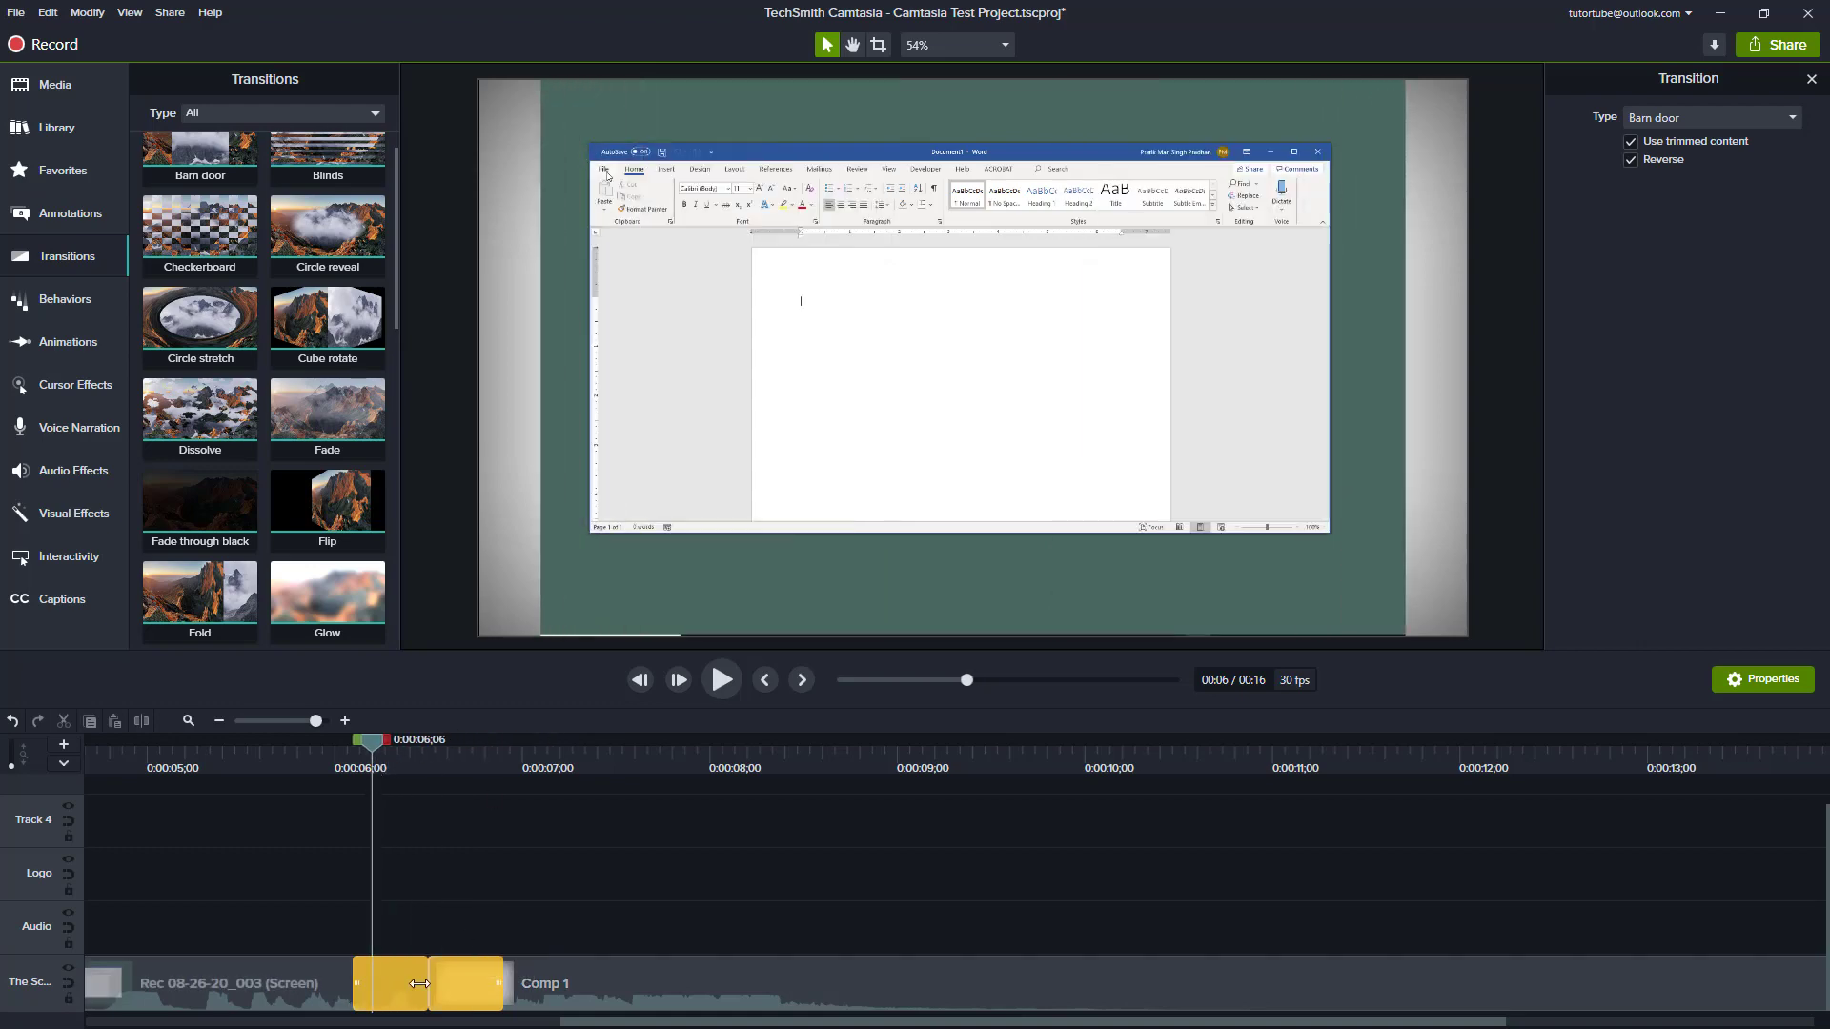
Step: Try the Flip and Glow types on the selected transition
left_click(1682, 121)
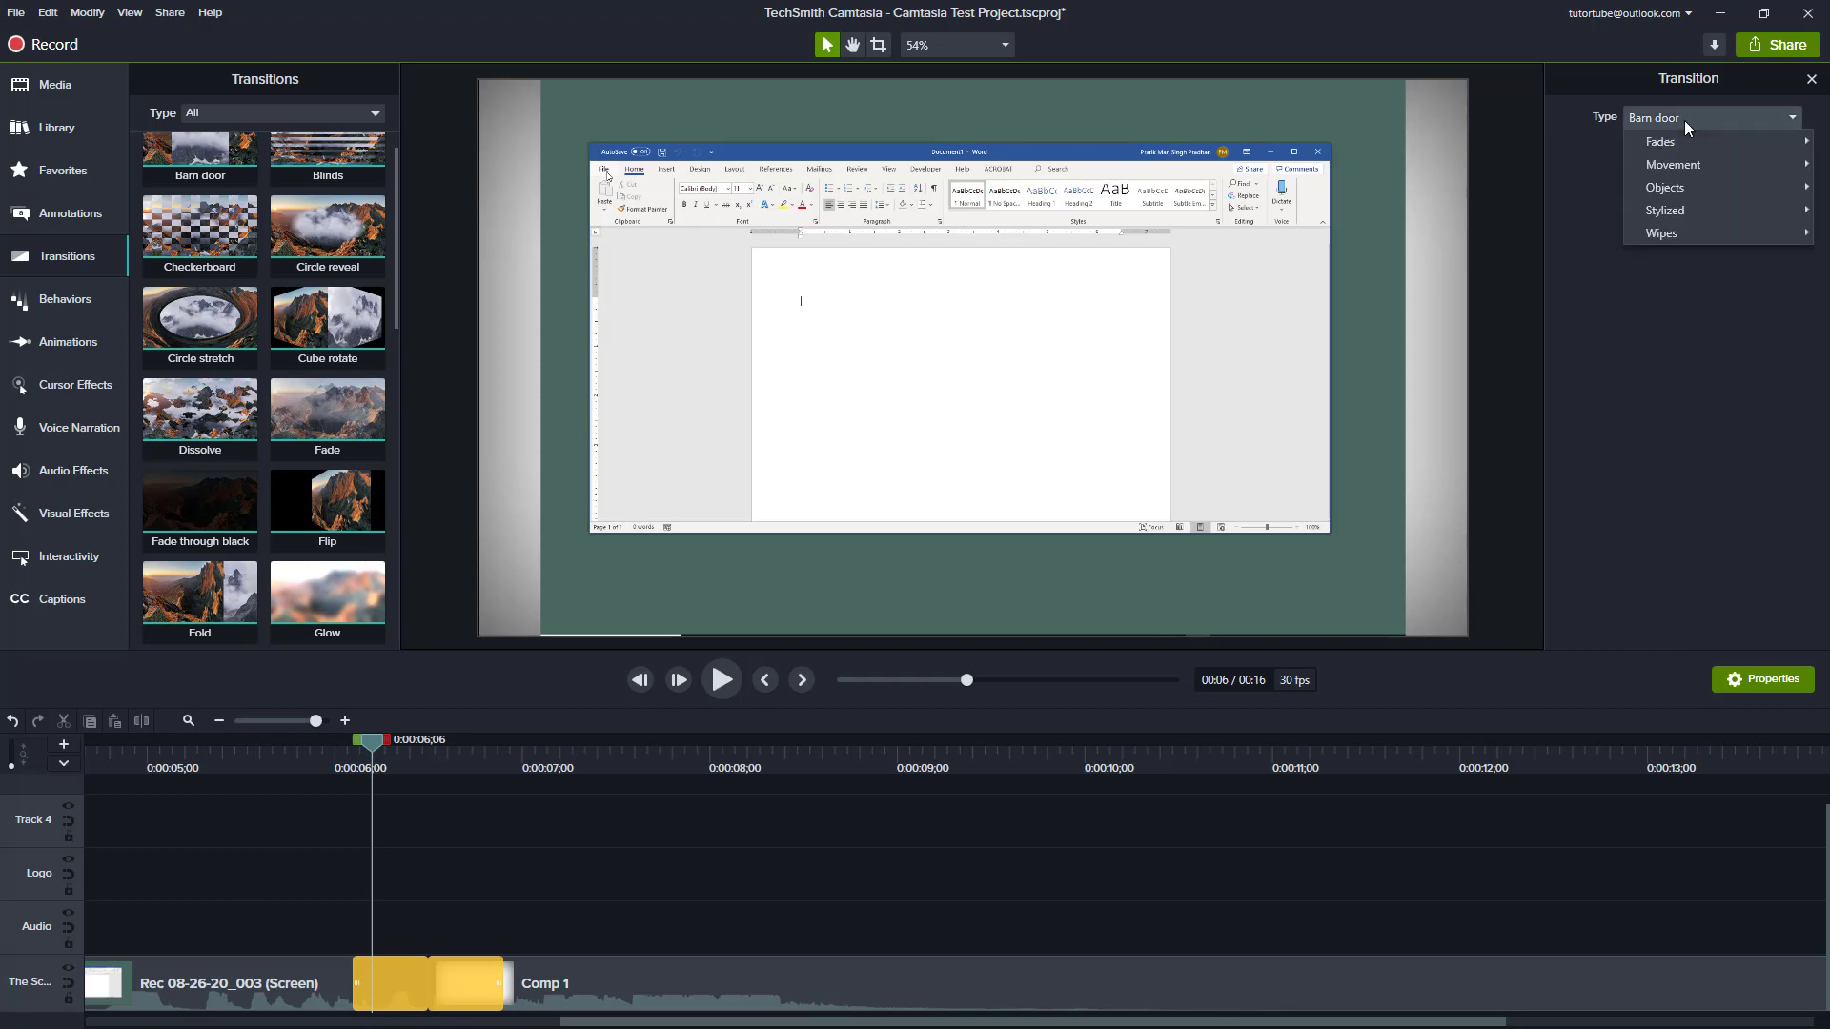
mouse_move(1682, 164)
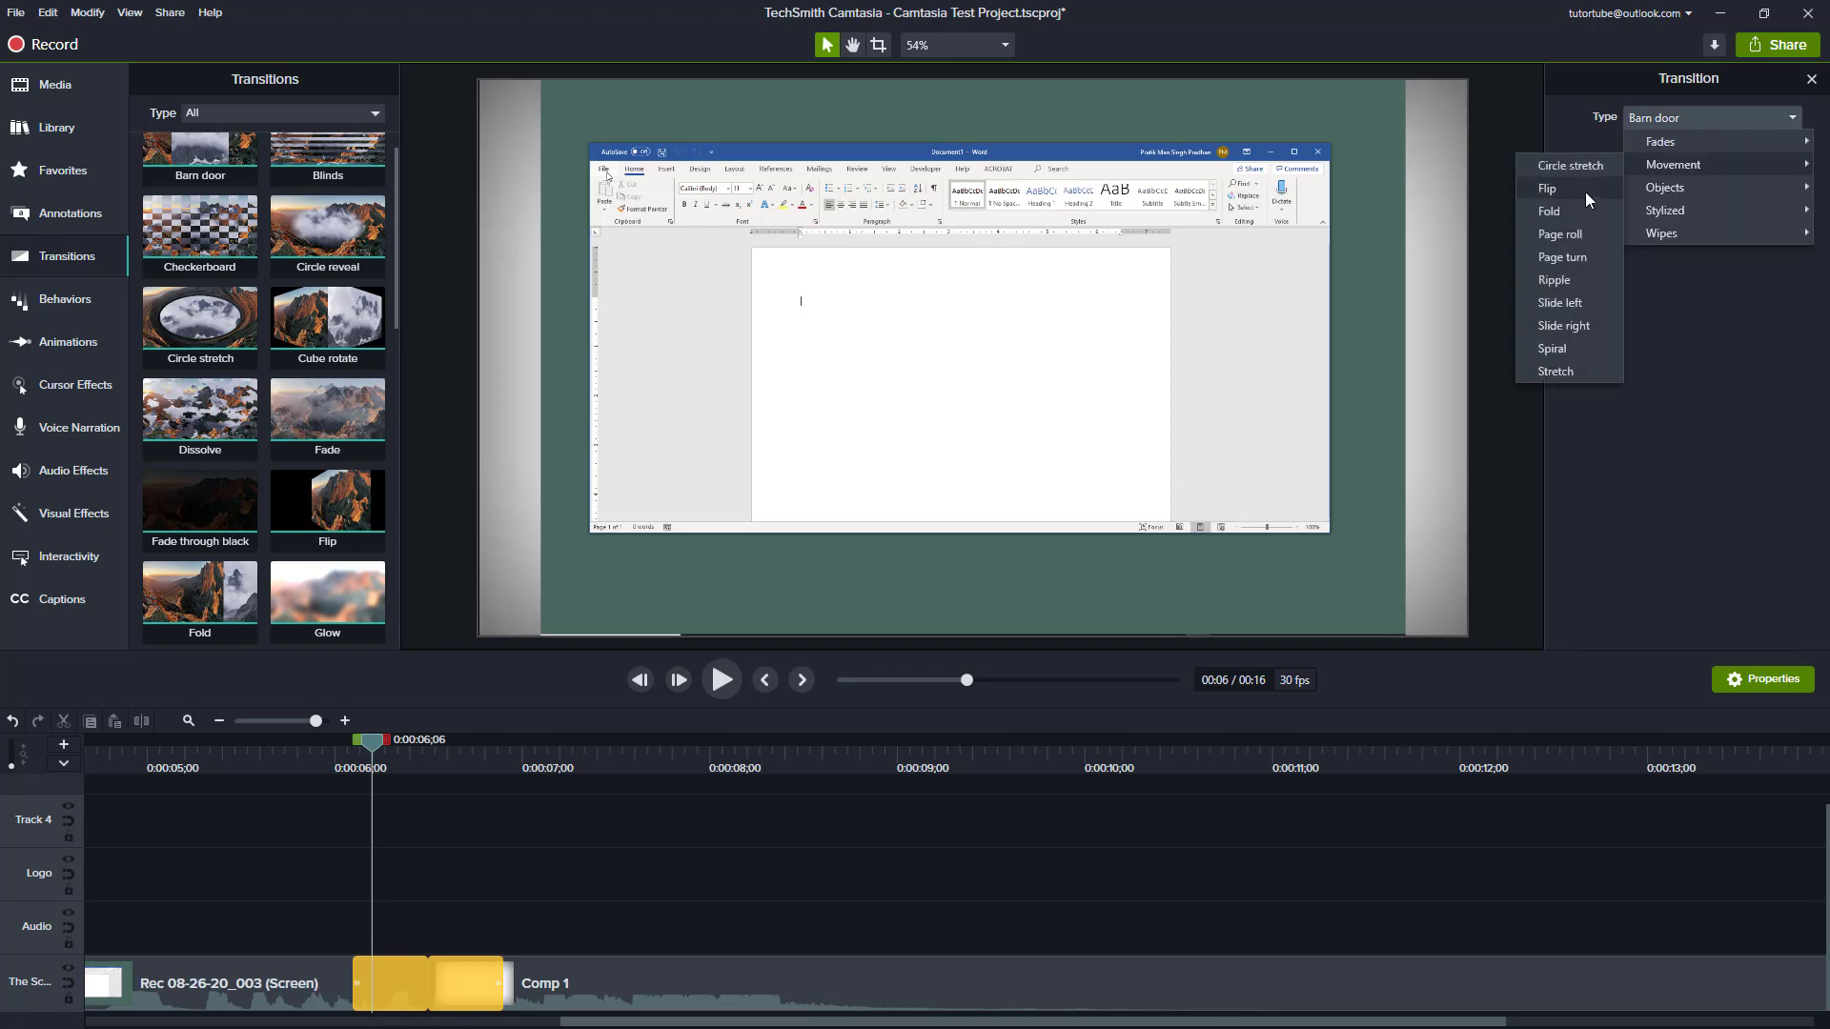
left_click(1586, 190)
left_click(1682, 118)
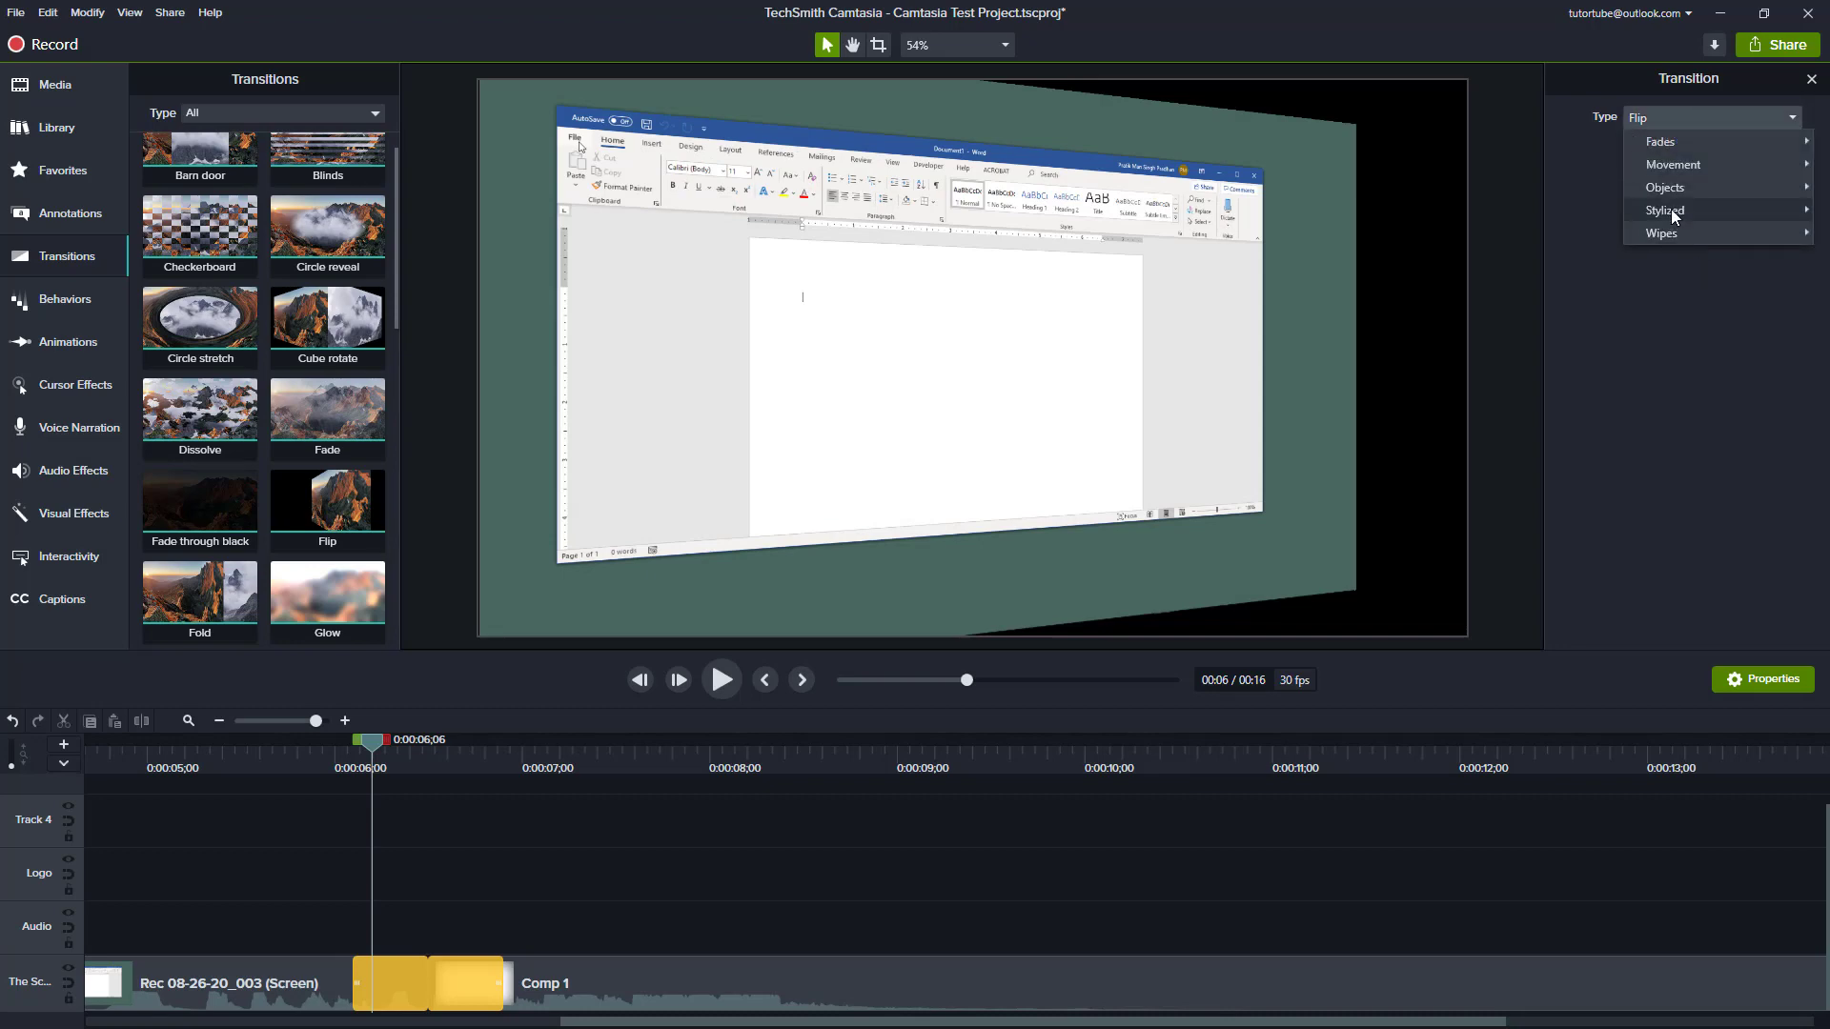
mouse_move(1671, 209)
left_click(1541, 237)
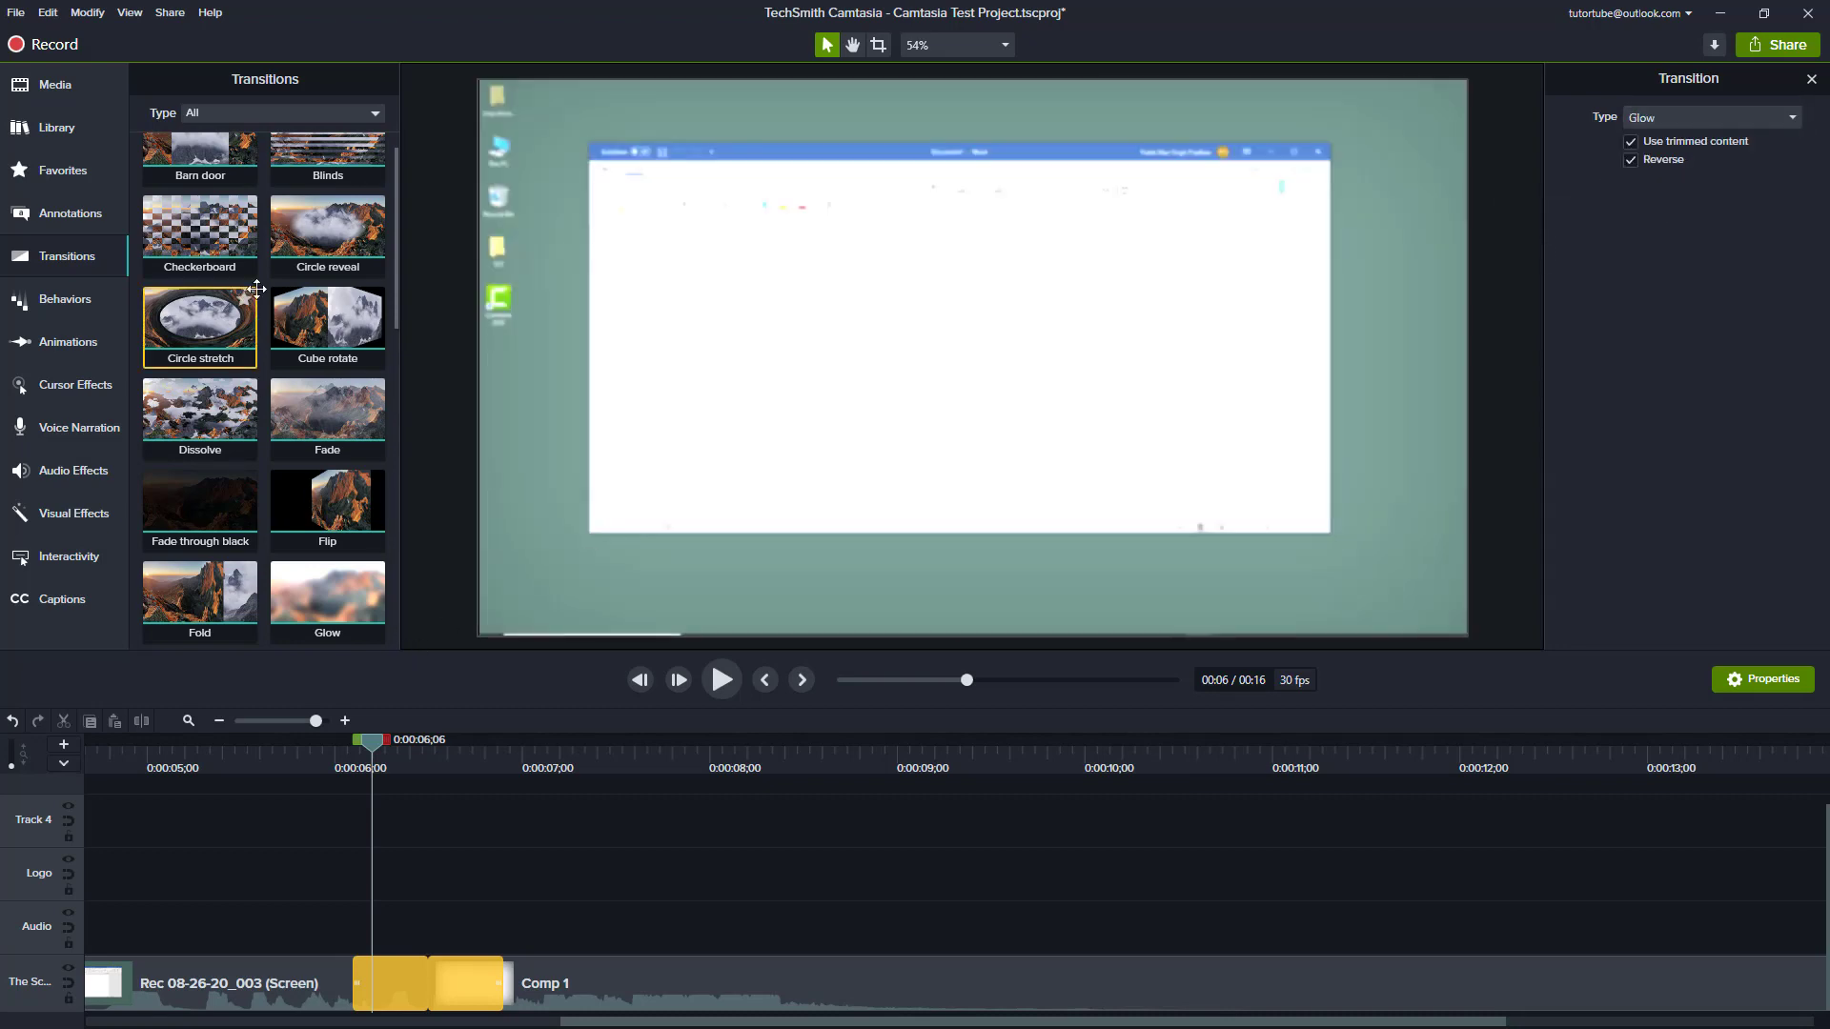
Step: Replace the transition between the recording and Comp 1 with Whip spin
scroll(309, 315, "down", 1)
scroll(313, 320, "down", 2)
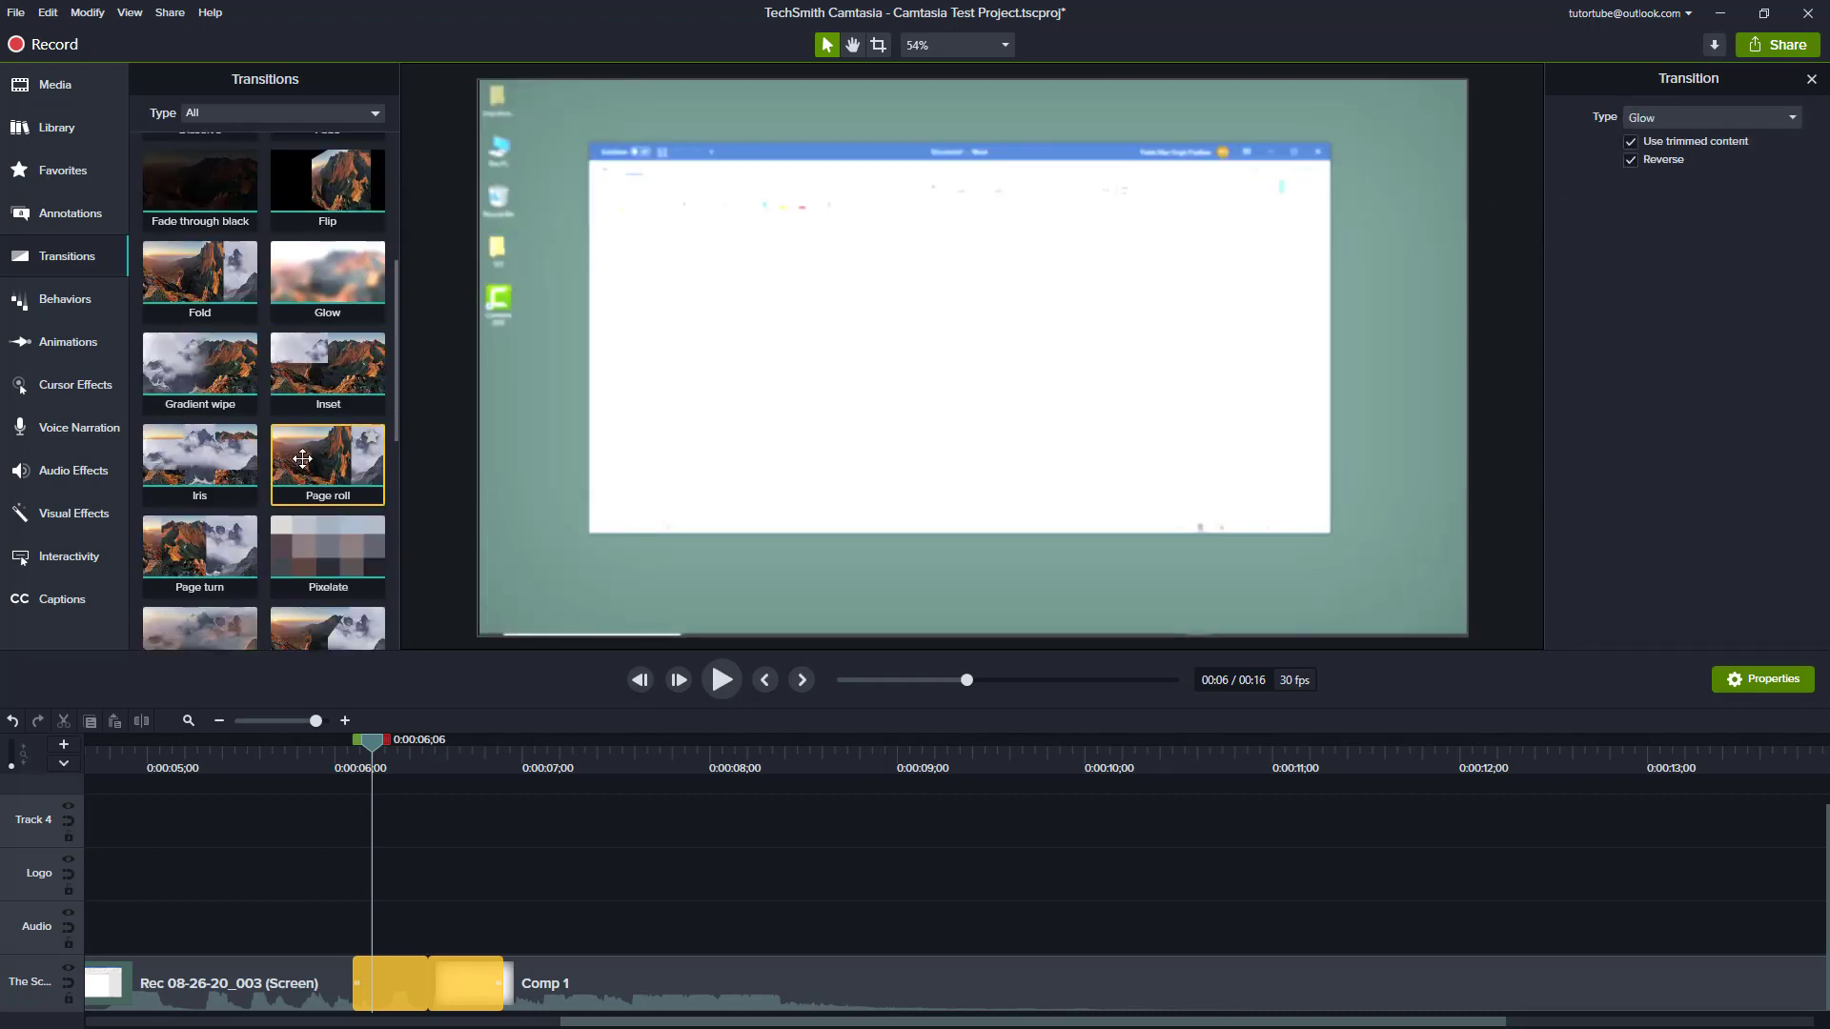
scroll(328, 458, "down", 12)
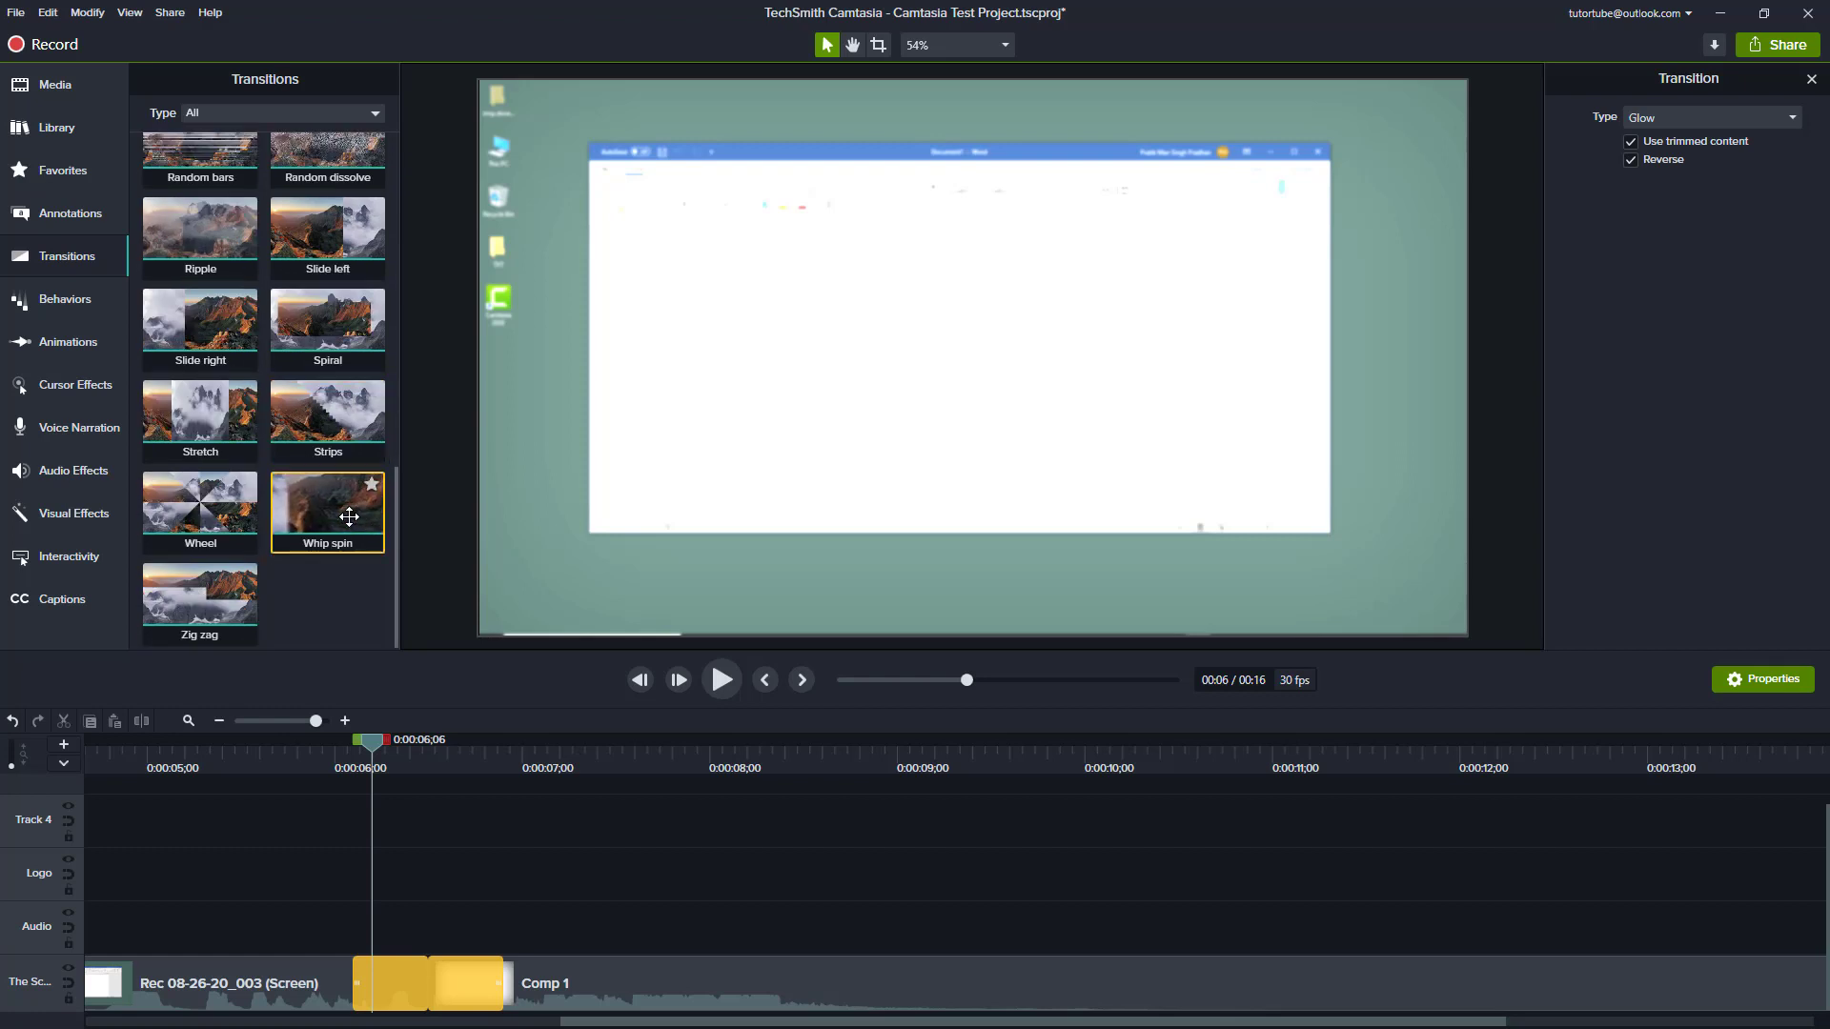
left_click_drag(352, 525, 443, 990)
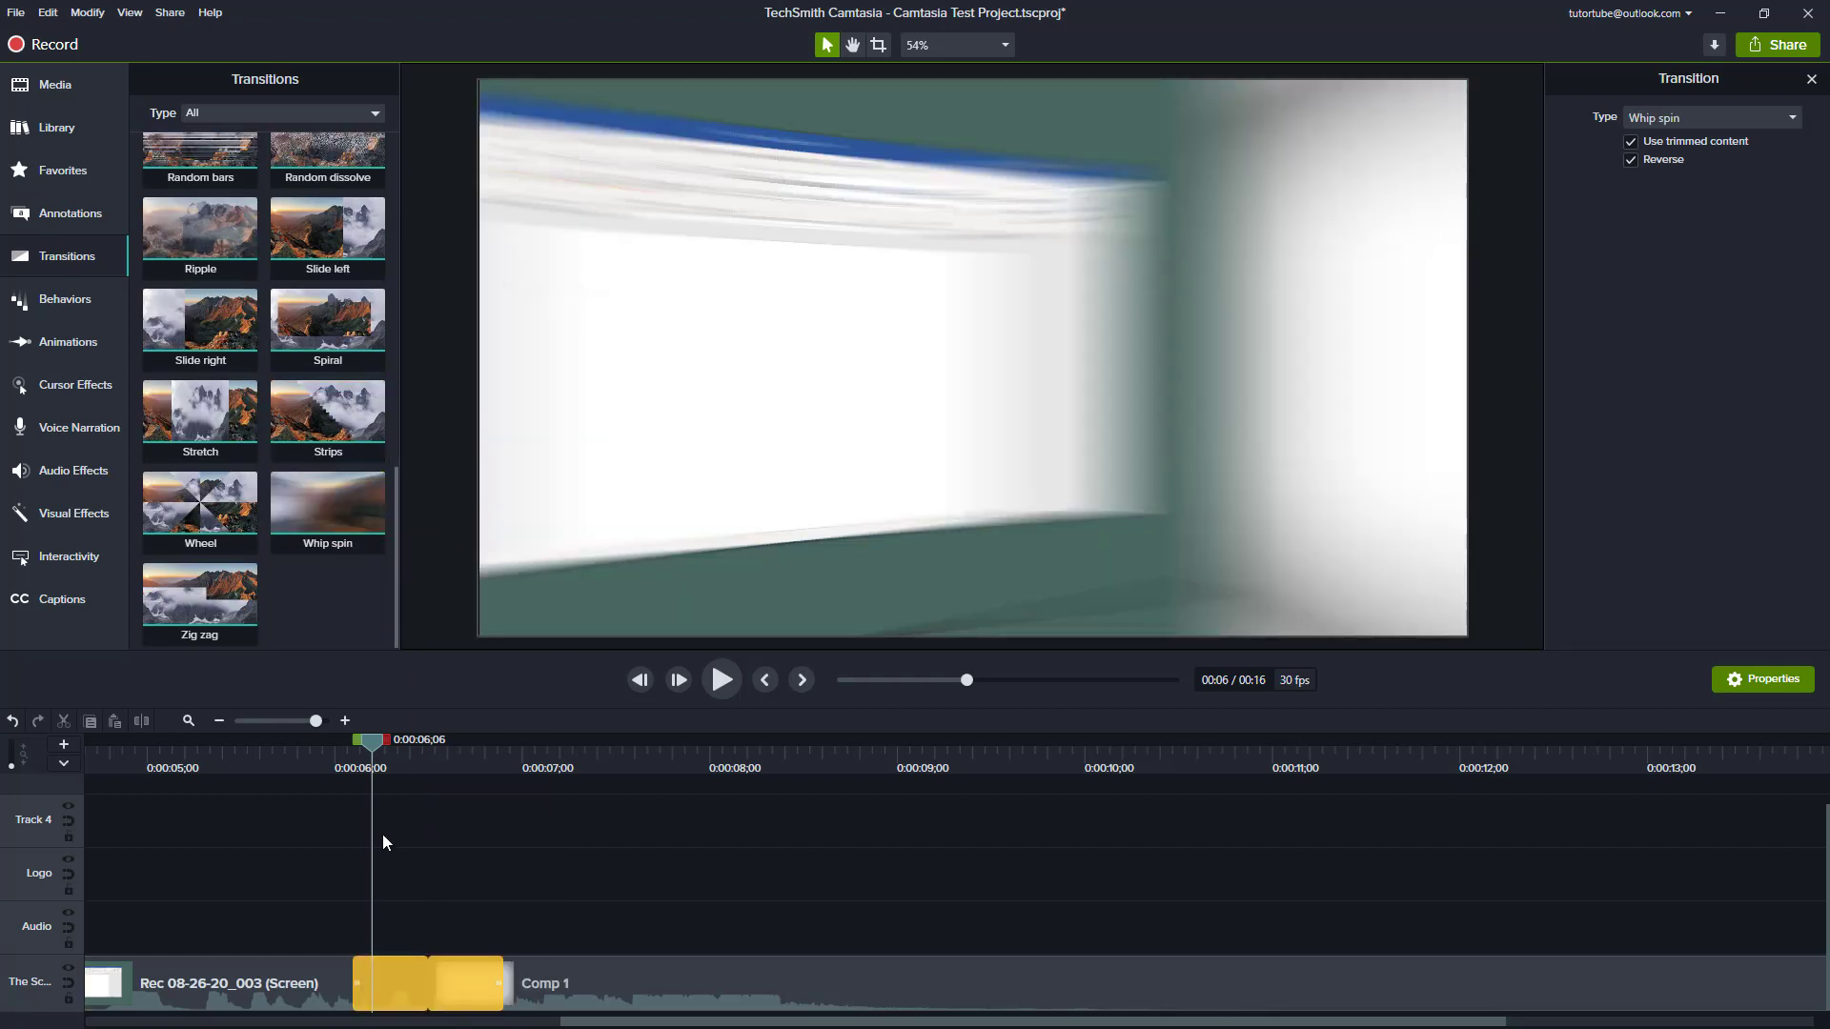
Step: Play back the Whip spin transition and return the playhead to just before it
left_click(349, 767)
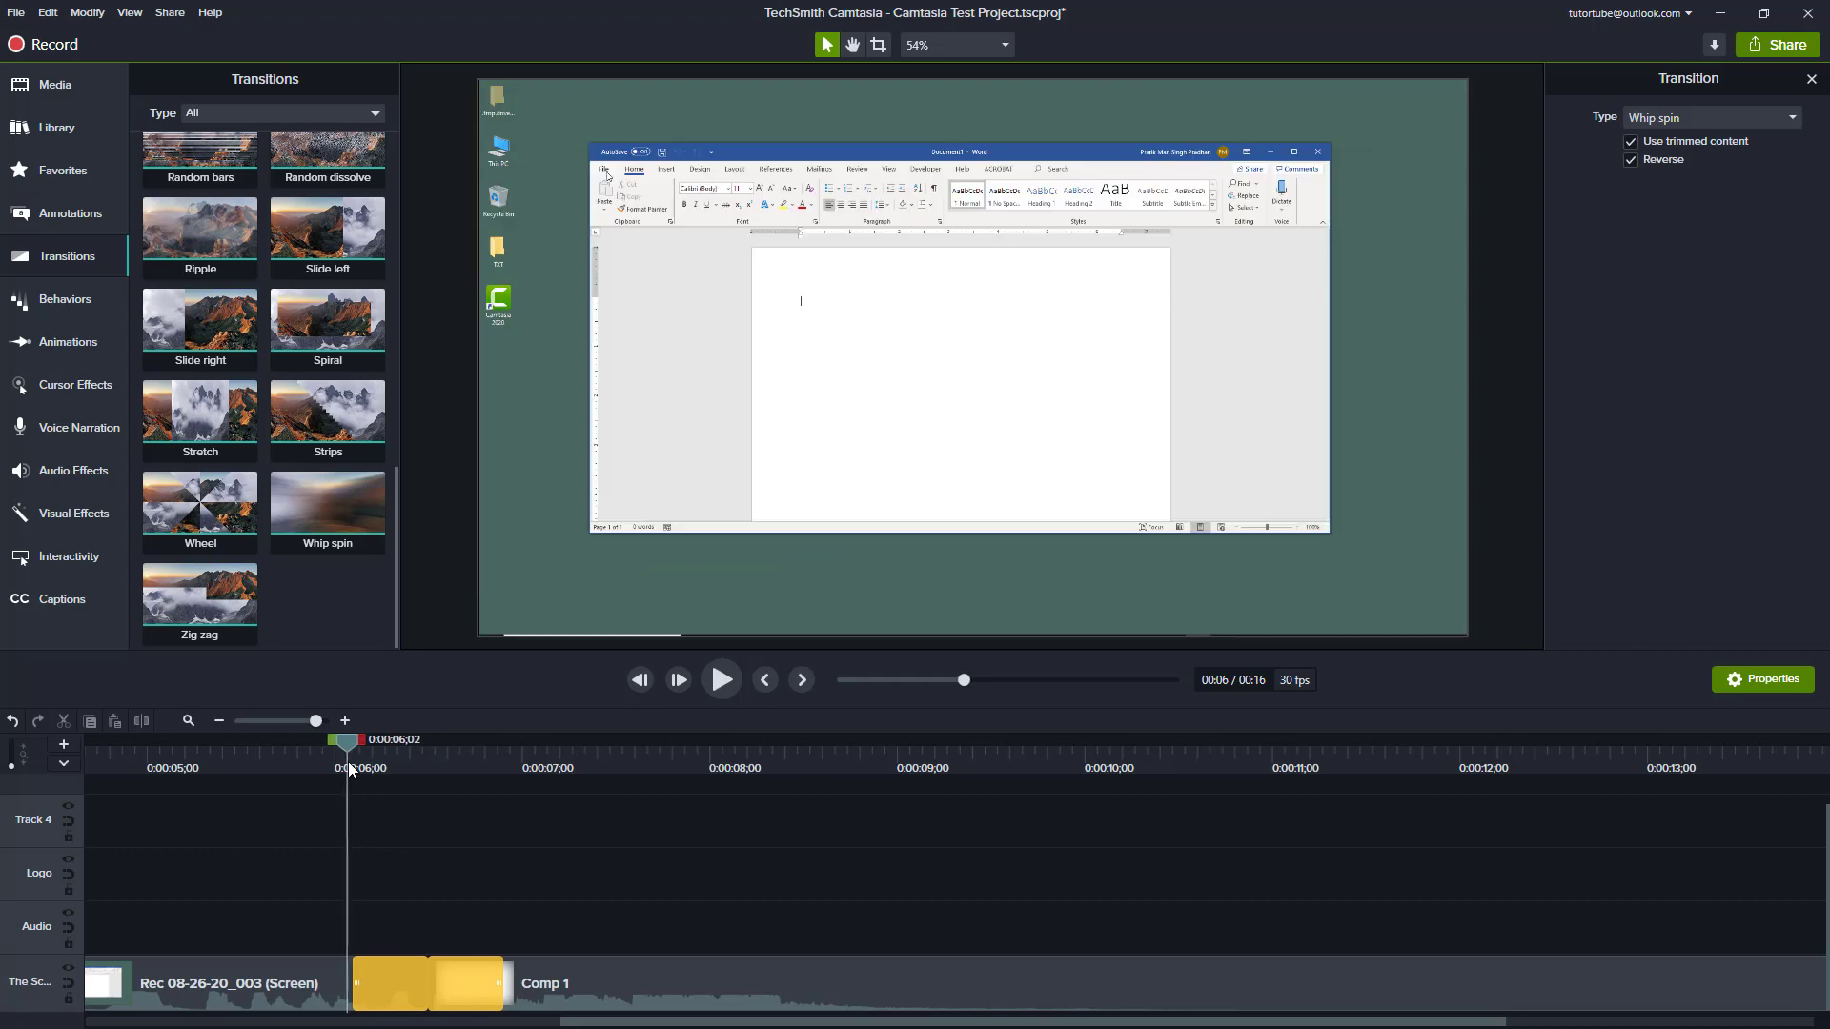
key("space")
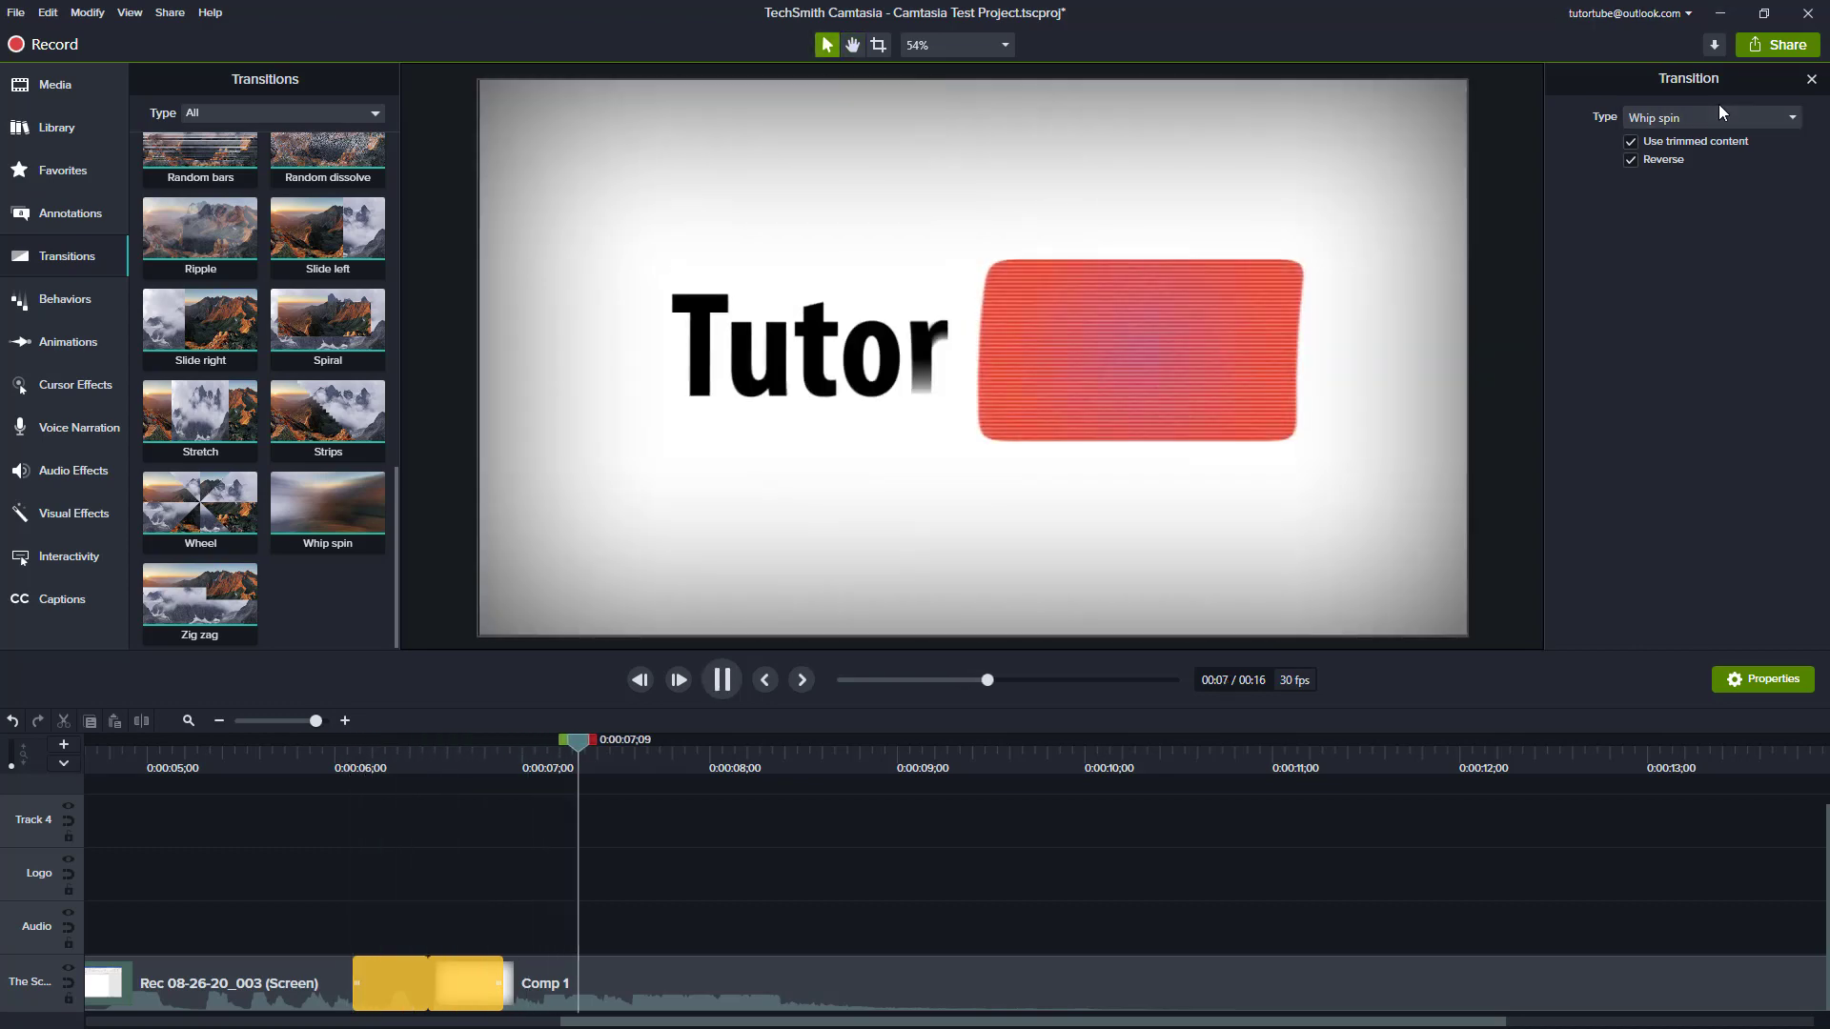
key("space")
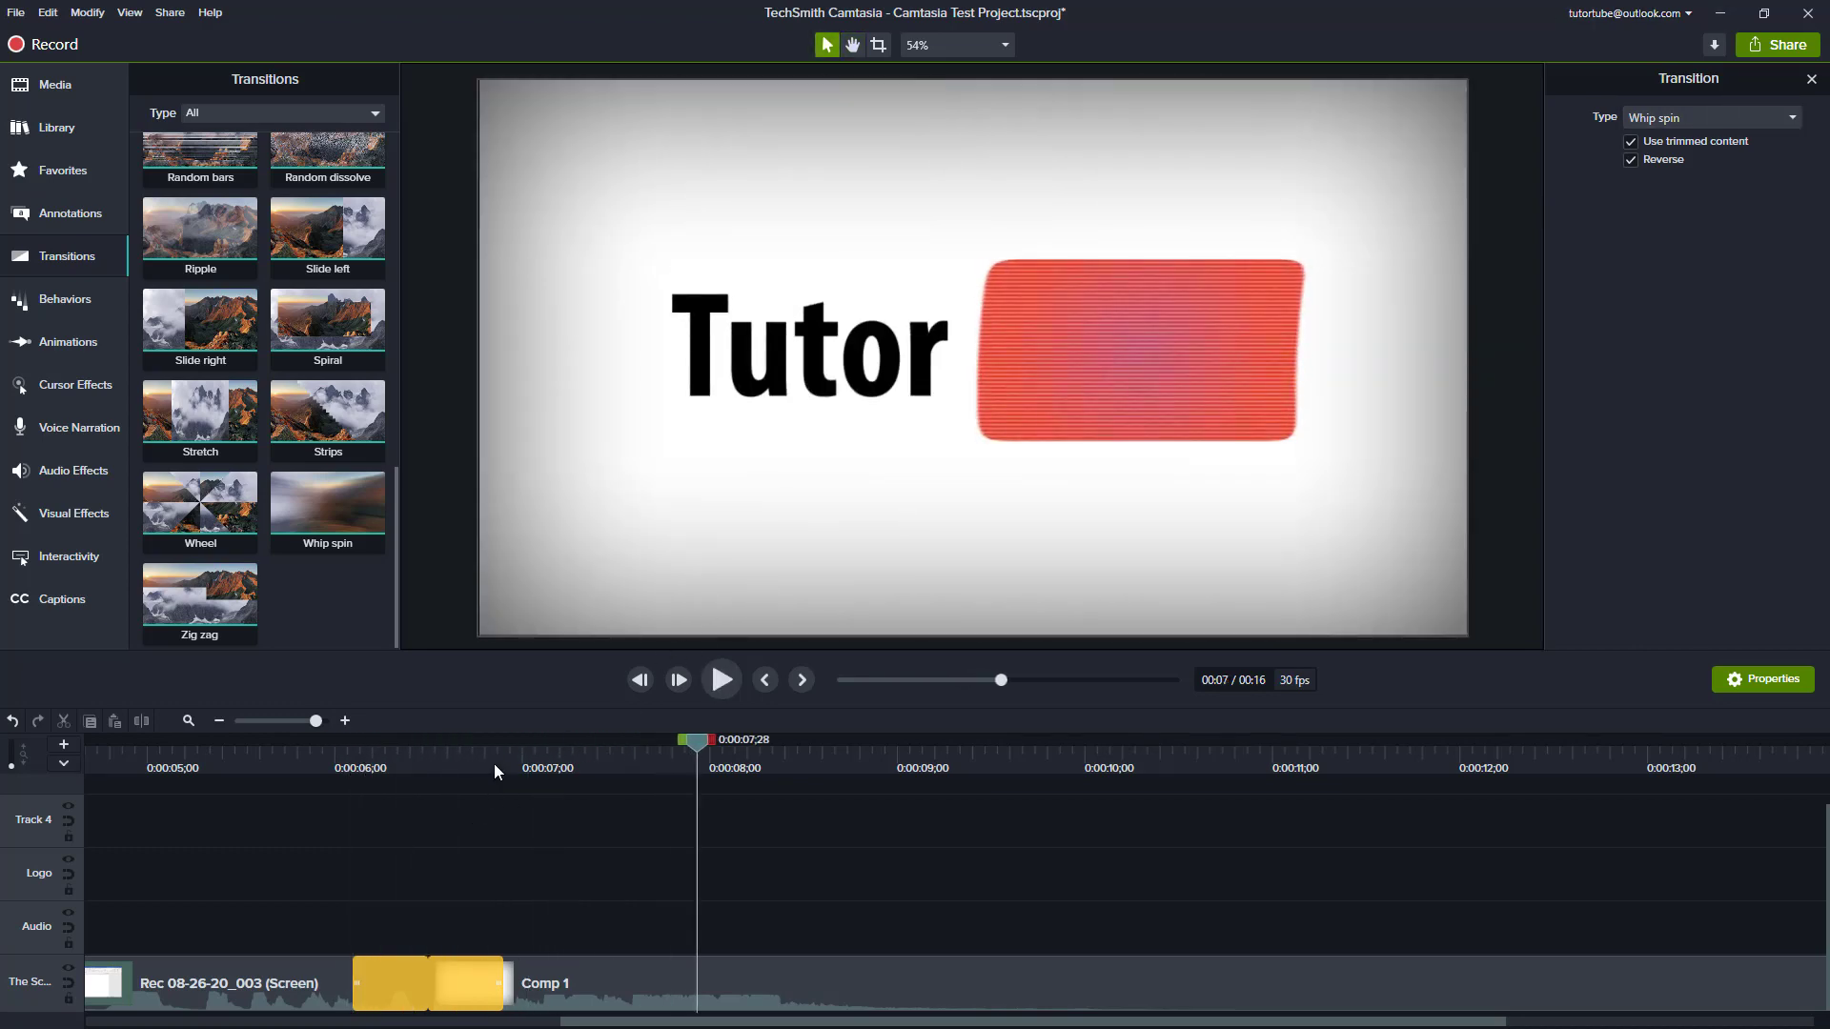
left_click_drag(494, 763, 339, 776)
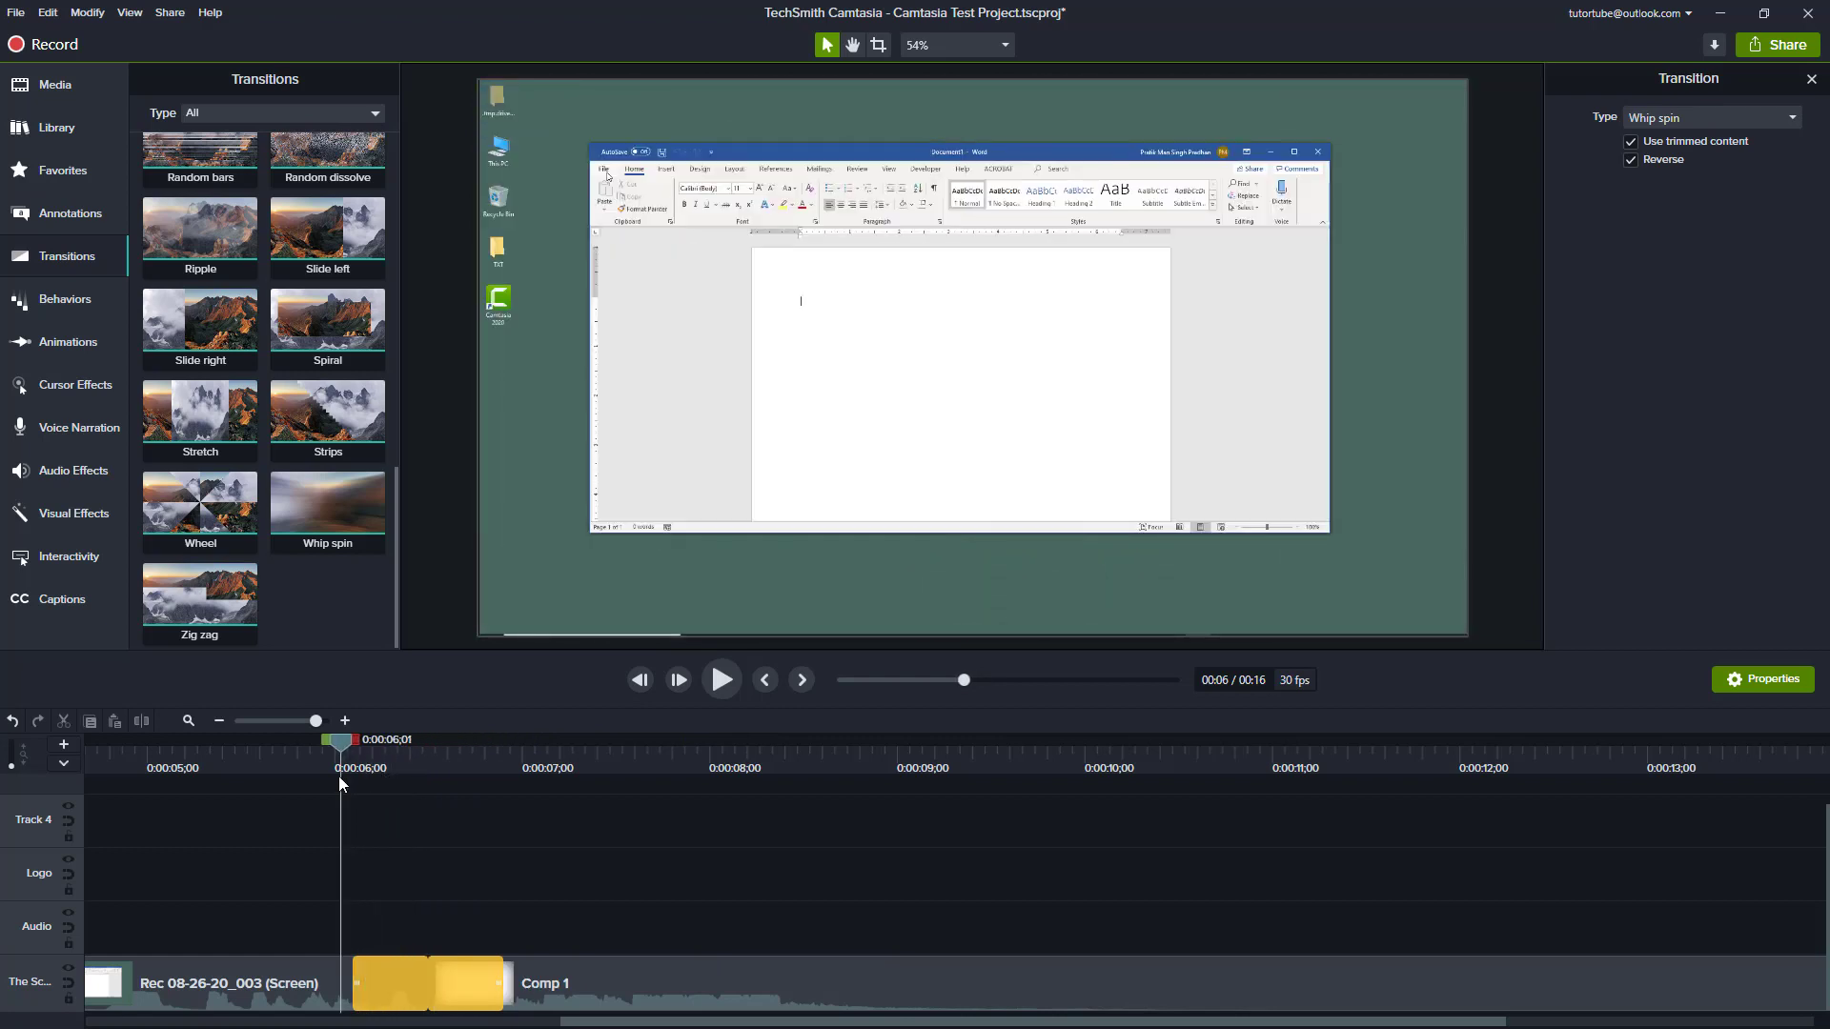
Step: Select all the clips on the bottom track, apply the Slide right transition to the recording clips, and scrub through the result
mouse_move(279, 720)
left_mouse_down()
mouse_move(240, 721)
mouse_move(301, 722)
left_mouse_up()
left_click(547, 895)
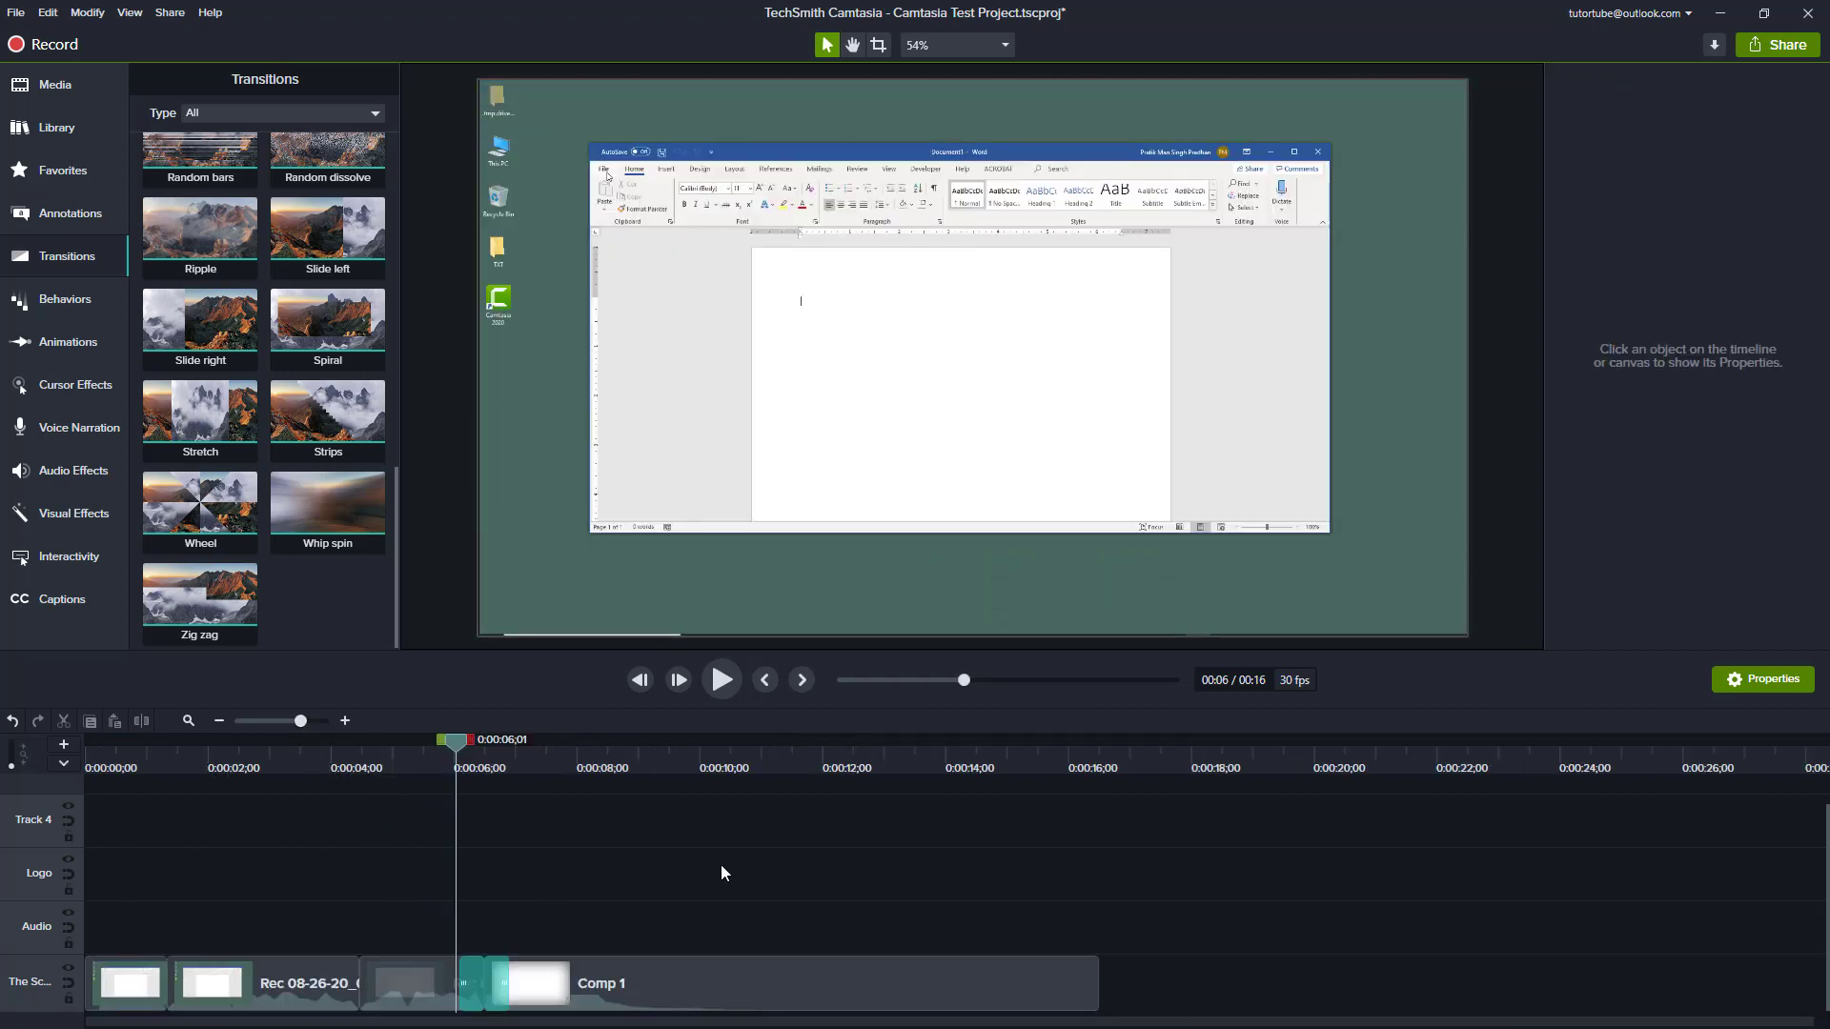
left_click_drag(1361, 889, 101, 1004)
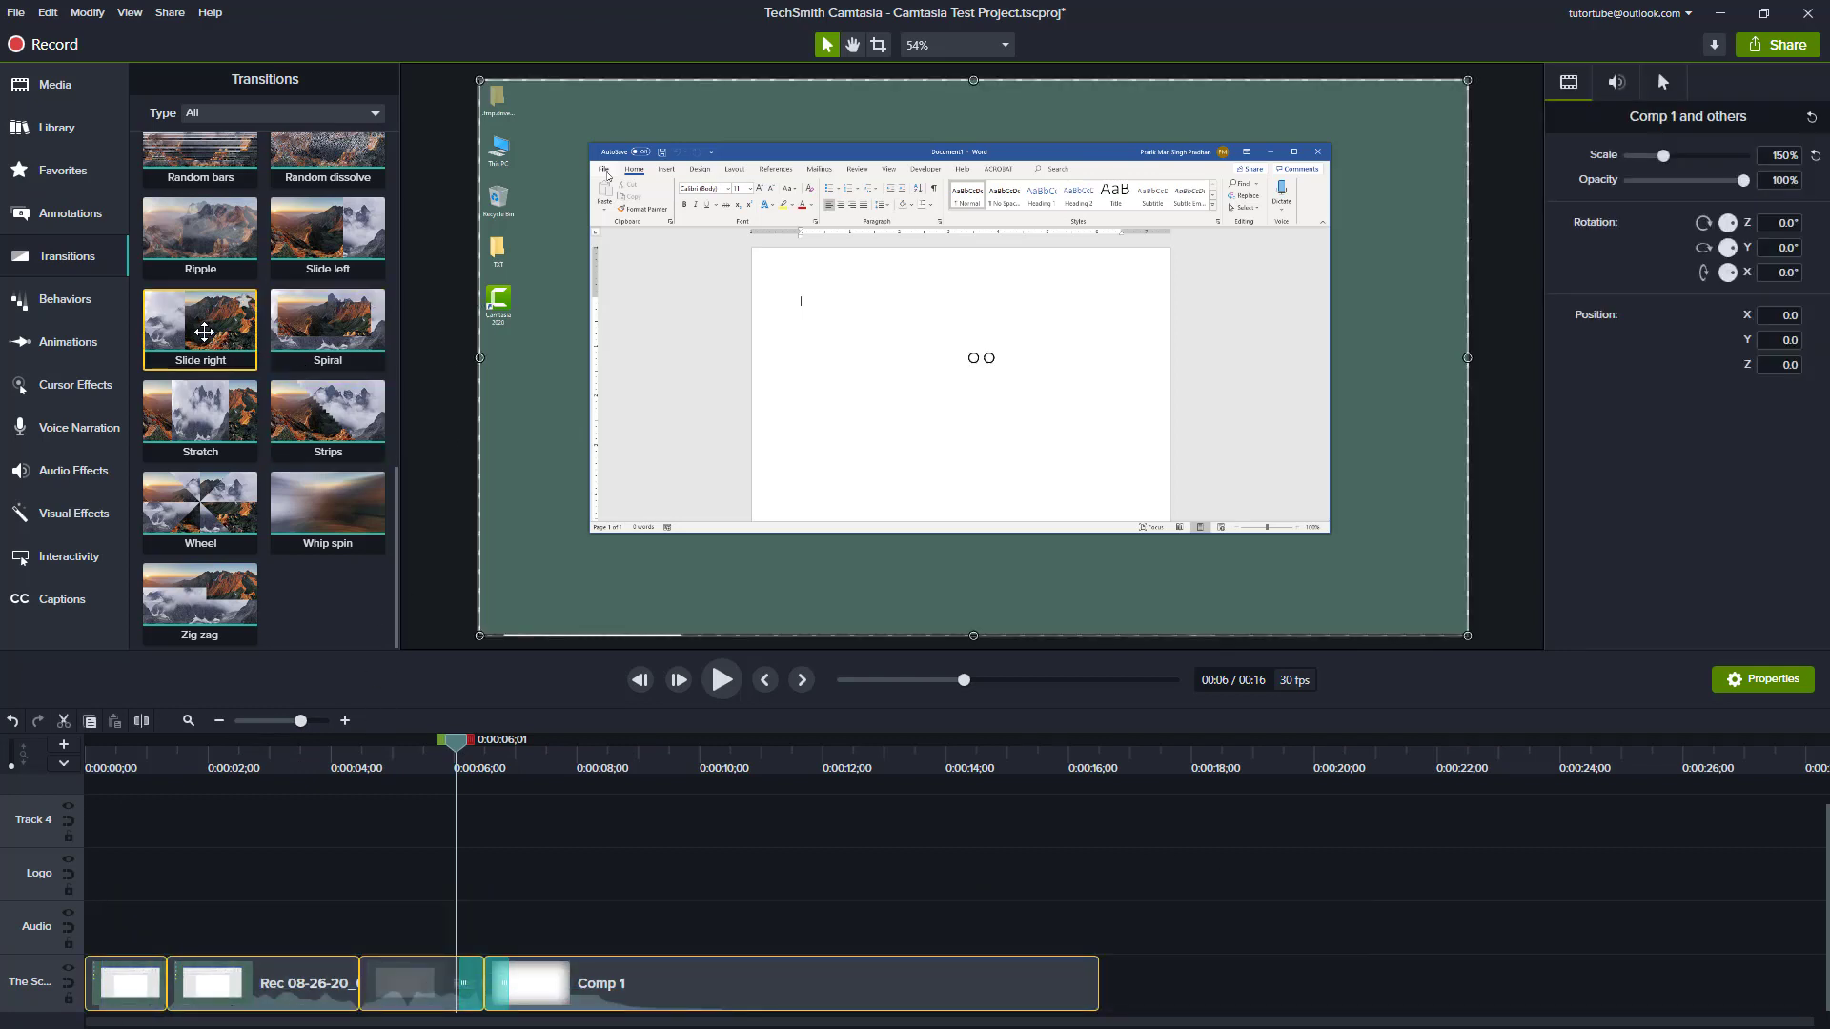
left_click_drag(191, 318, 181, 991)
left_click_drag(89, 773, 1028, 776)
left_click(762, 866)
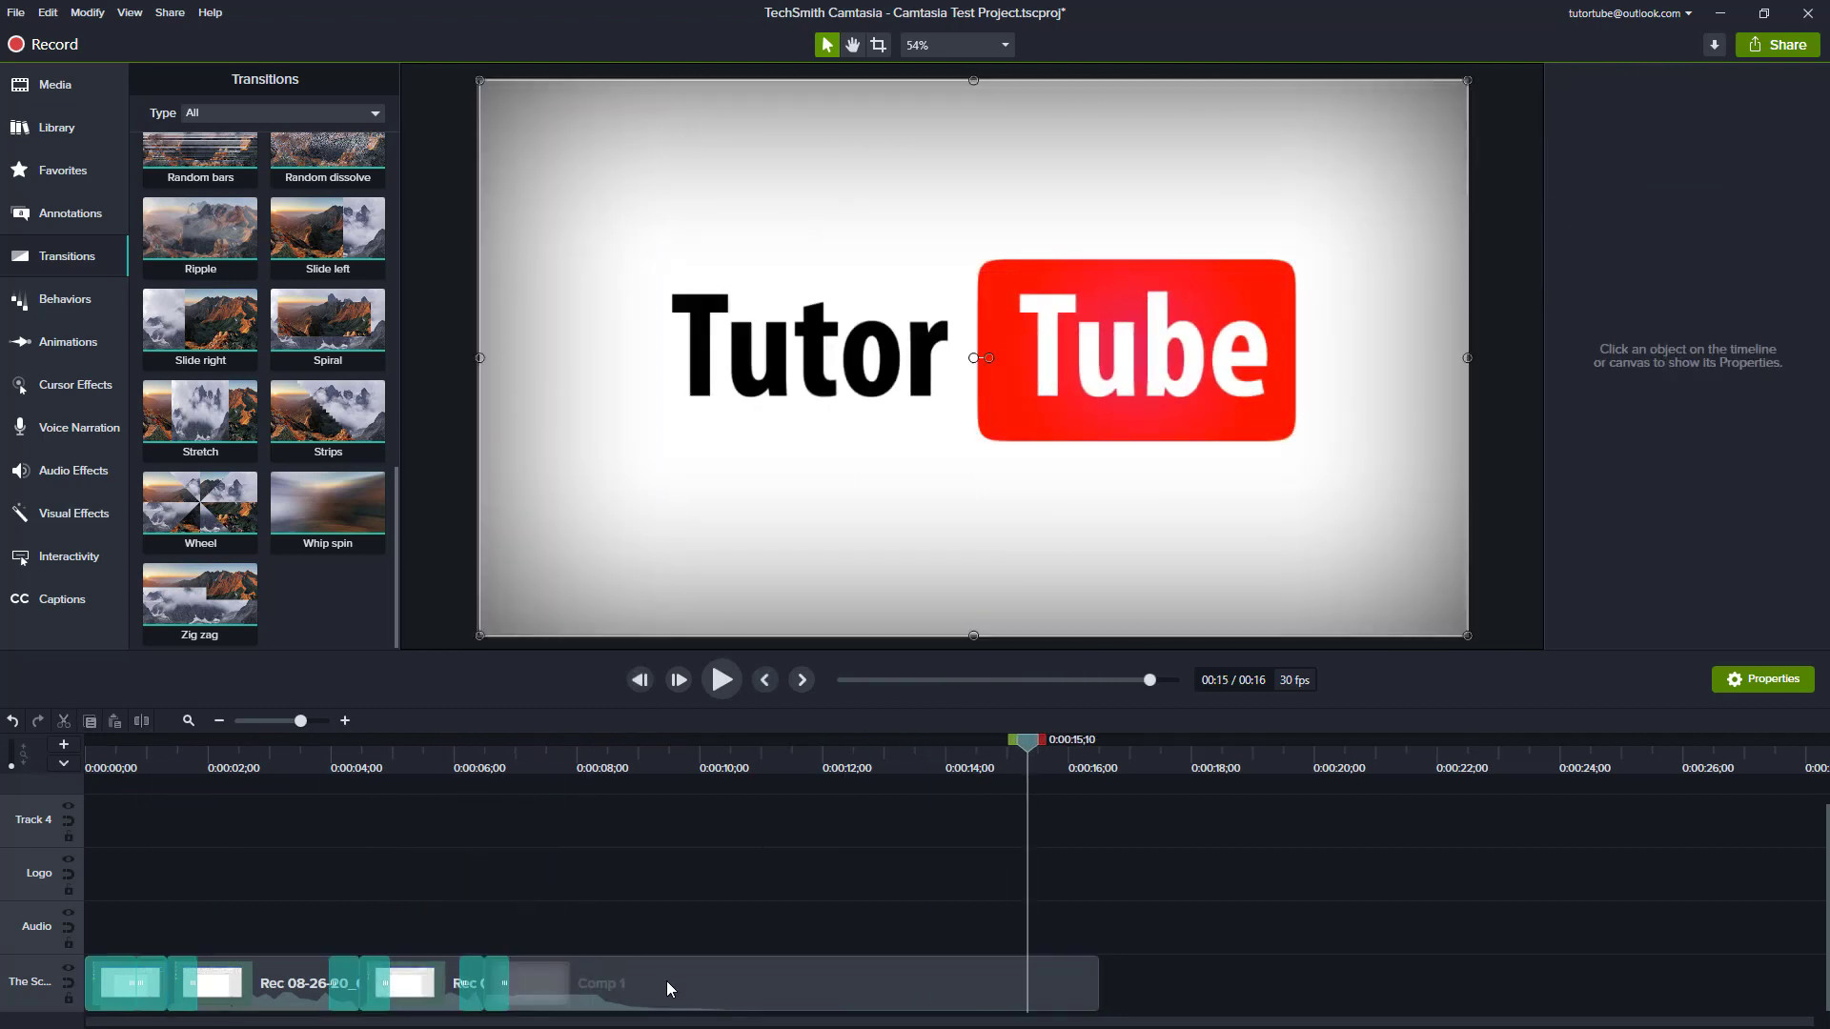
Step: Move Comp 1 away from the recordings to start at about 8 seconds and add the Spiral transition at its start and end
left_click_drag(666, 980, 768, 1001)
left_click_drag(338, 333, 592, 981)
left_click_drag(319, 314, 1180, 991)
left_click_drag(592, 768, 1024, 822)
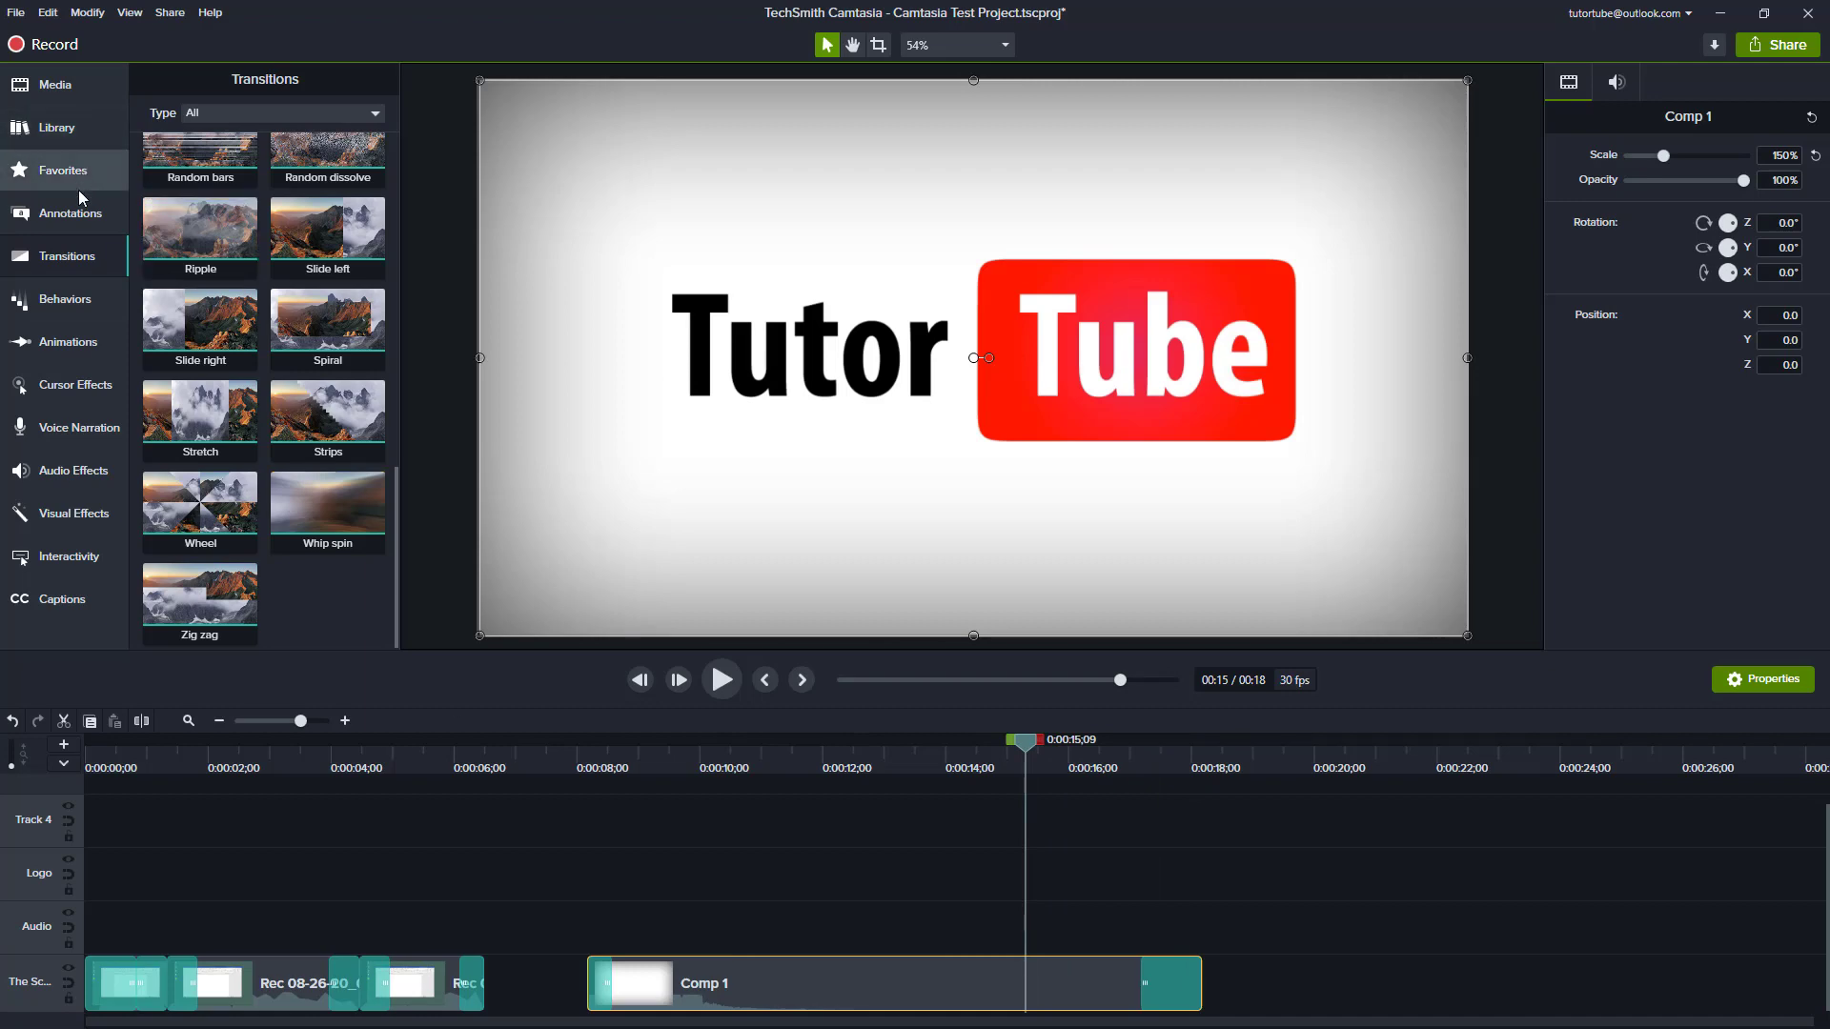
Step: Place a red speech bubble callout after Comp 1 on the same track and add the Slide left transition to both its ends
left_click(82, 219)
left_click_drag(224, 253, 1421, 1008)
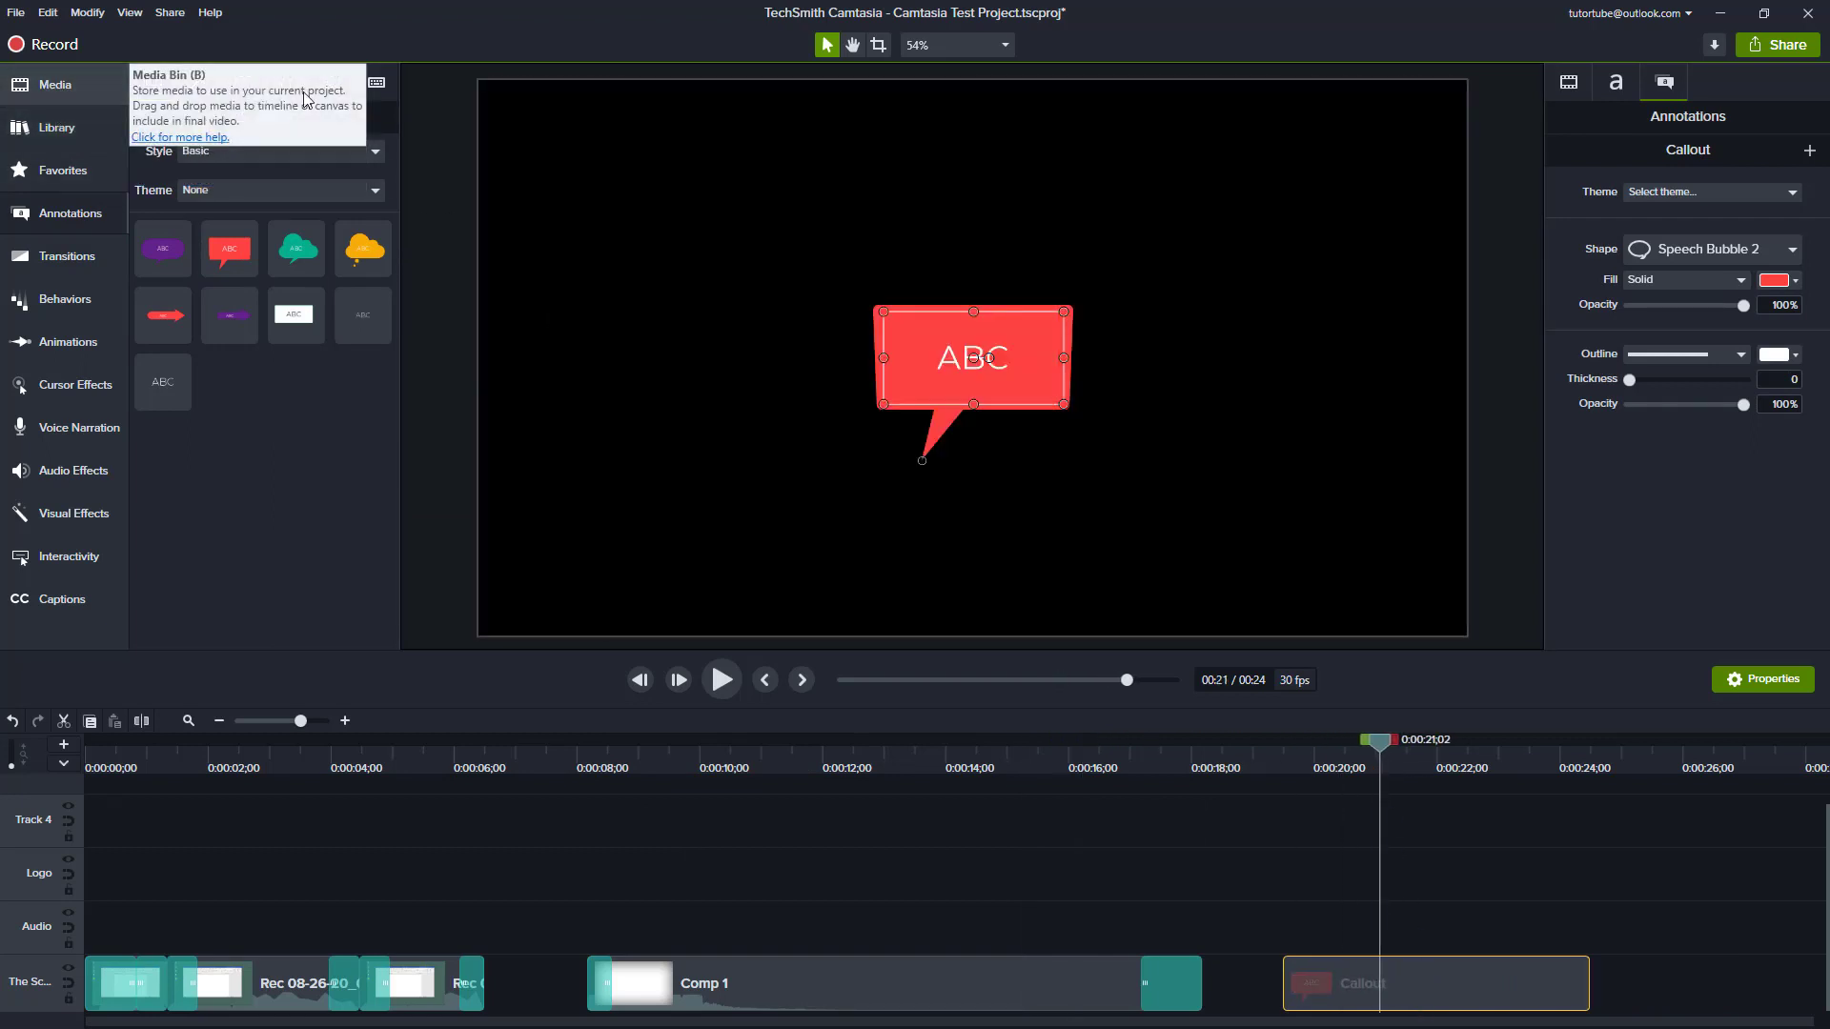
left_click(67, 256)
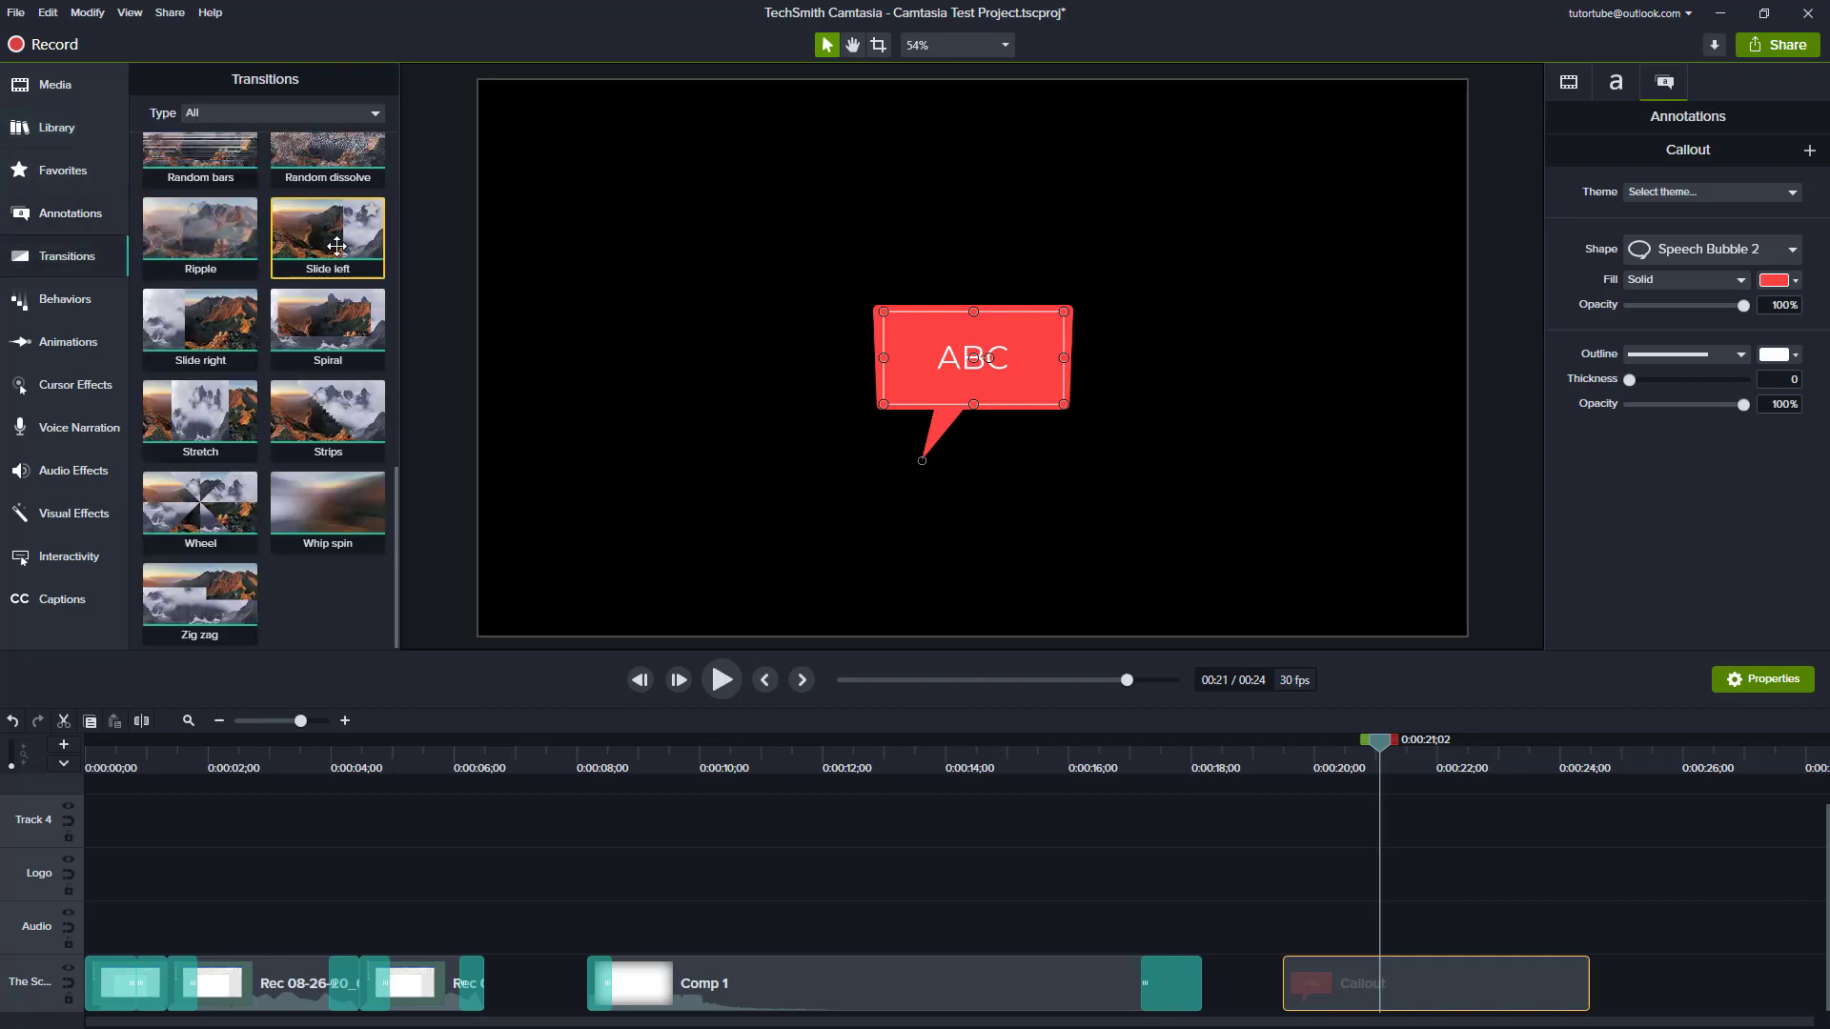
left_click_drag(338, 266, 1427, 981)
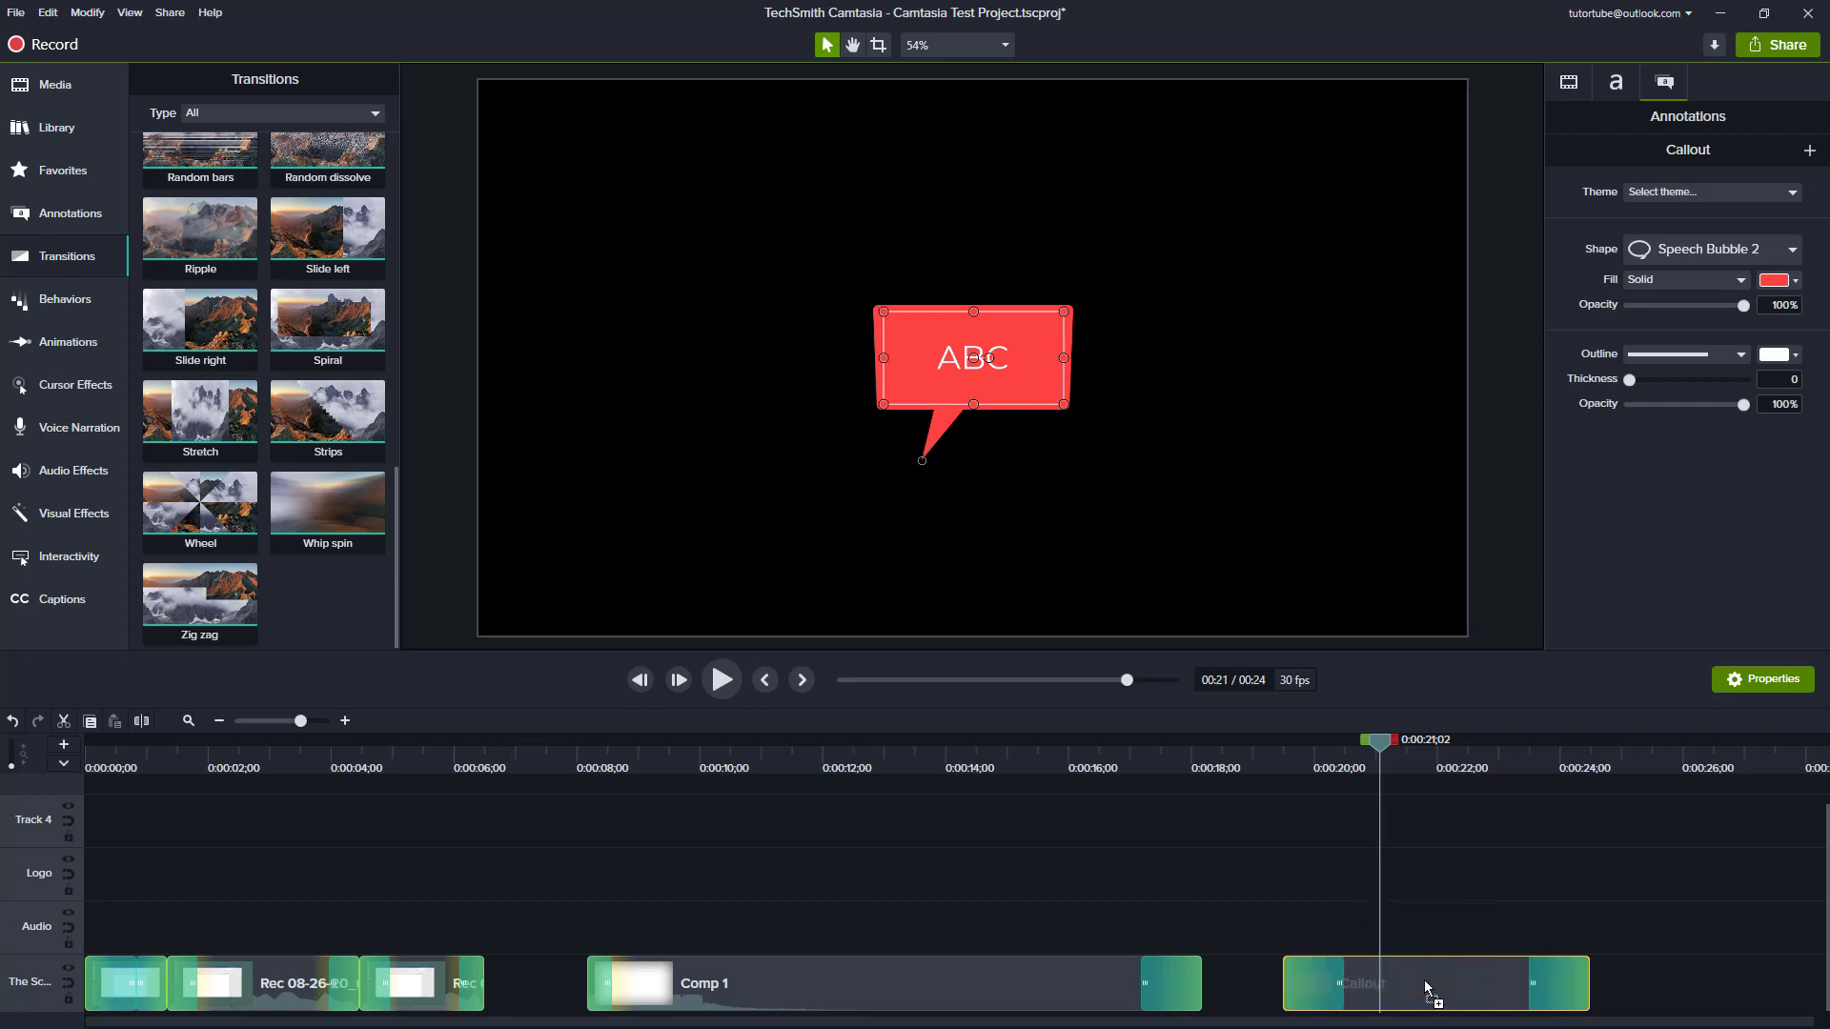
left_click_drag(1424, 980, 1424, 980)
left_click_drag(1311, 763, 1412, 816)
Step: Move the callout onto the Audio track above the recording clips, starting at about 1 second
left_click_drag(1431, 980, 882, 920)
left_click_drag(734, 761, 1066, 782)
left_click_drag(878, 919, 252, 944)
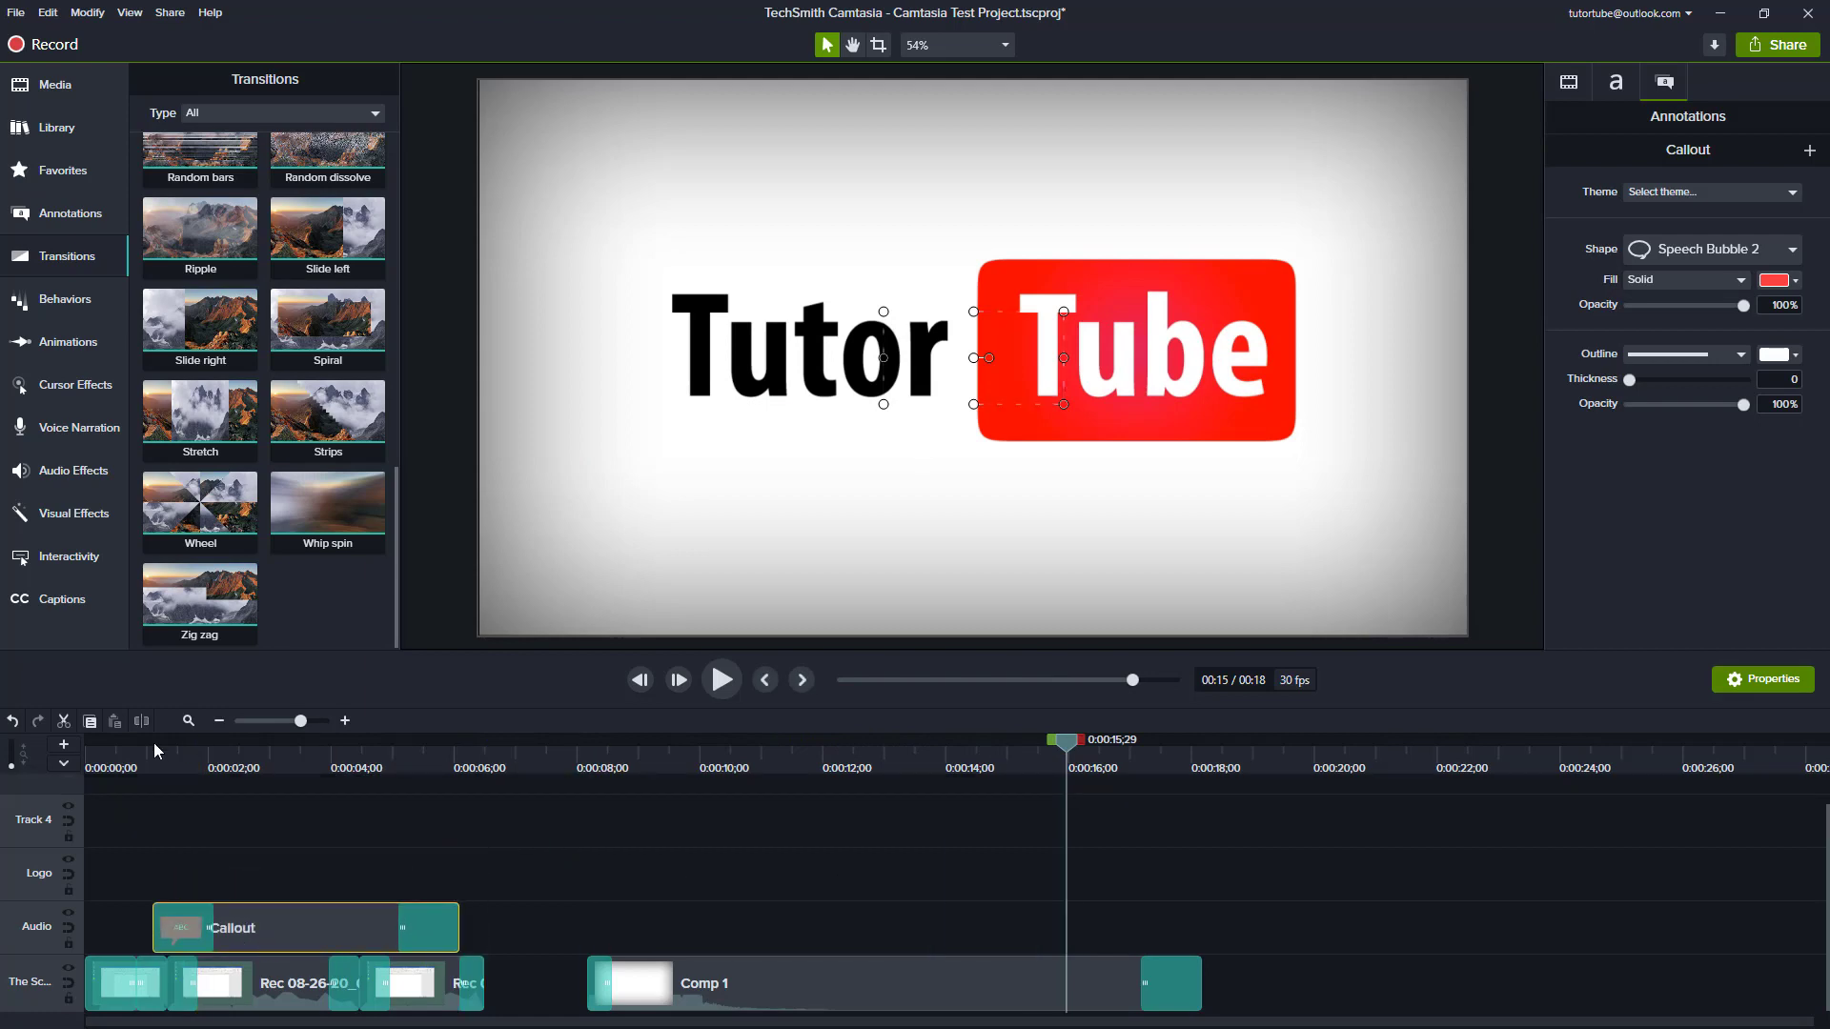
Step: Scrub through the callout, replace the transitions at both its ends with Spiral, and scrub over the callout's start
left_click_drag(152, 742, 386, 763)
left_click_drag(360, 345, 286, 930)
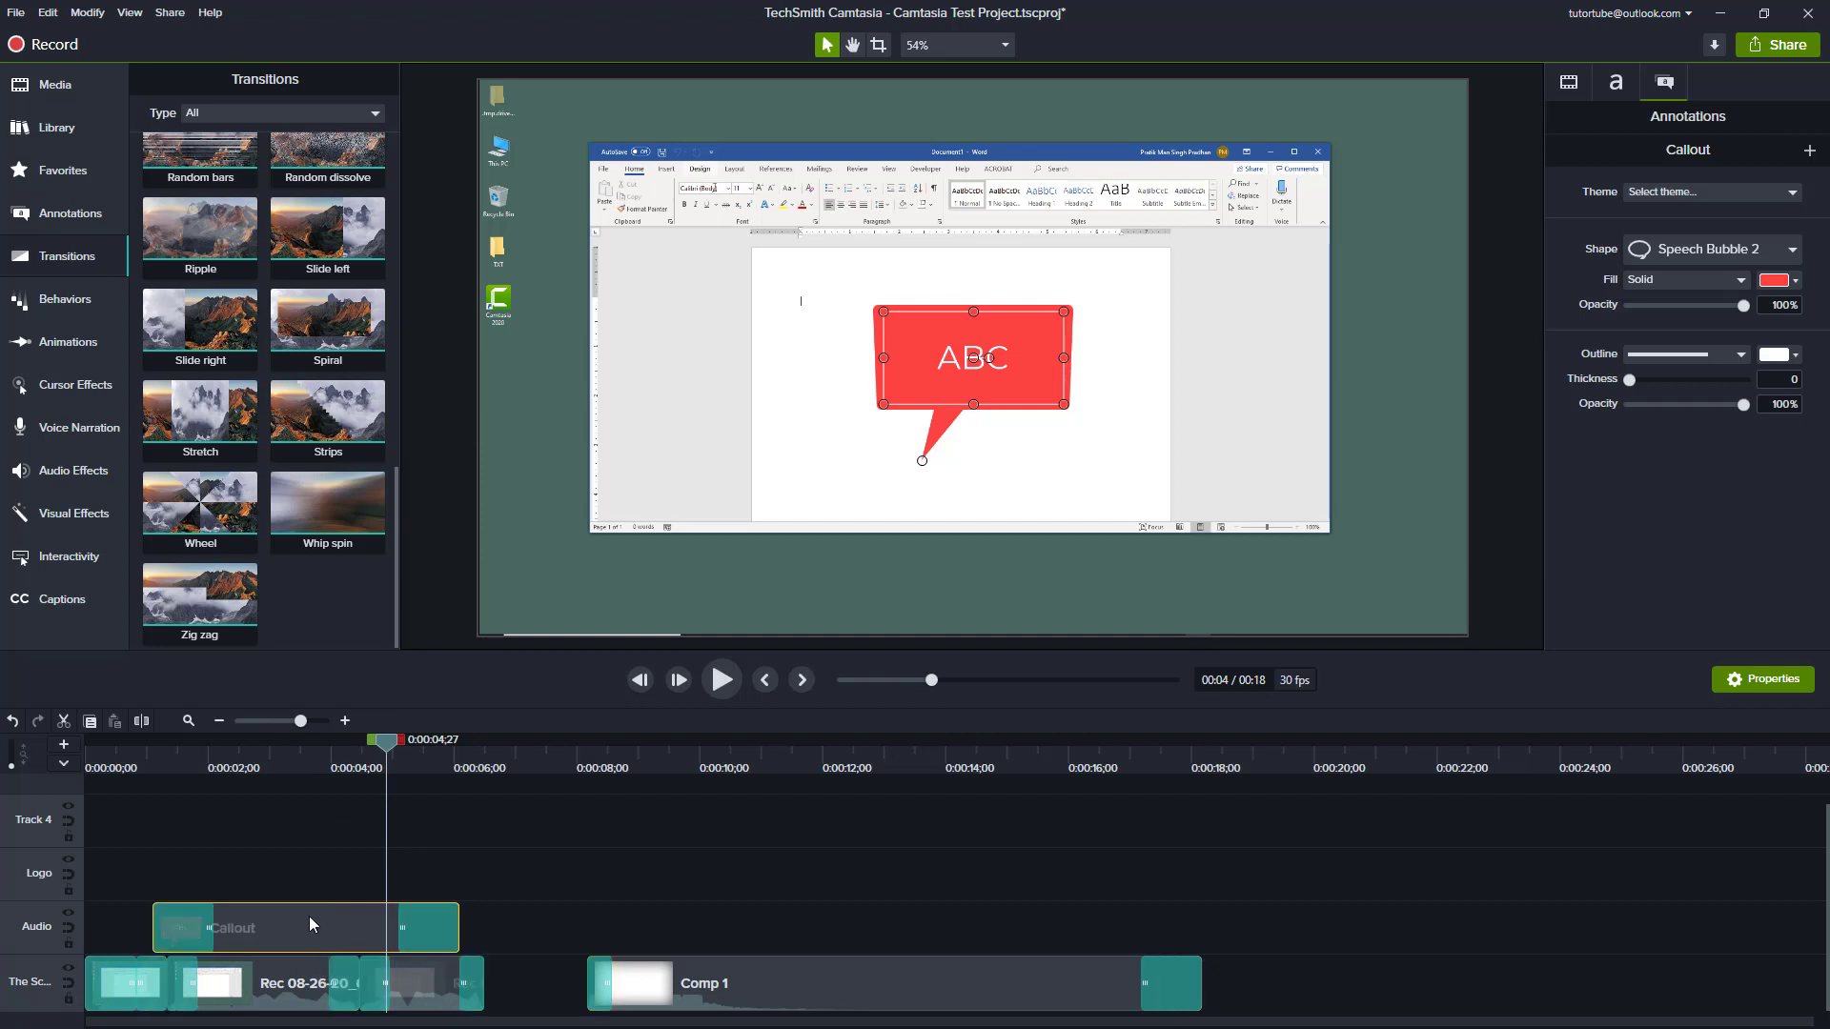
left_click(175, 763)
left_click_drag(186, 771, 258, 768)
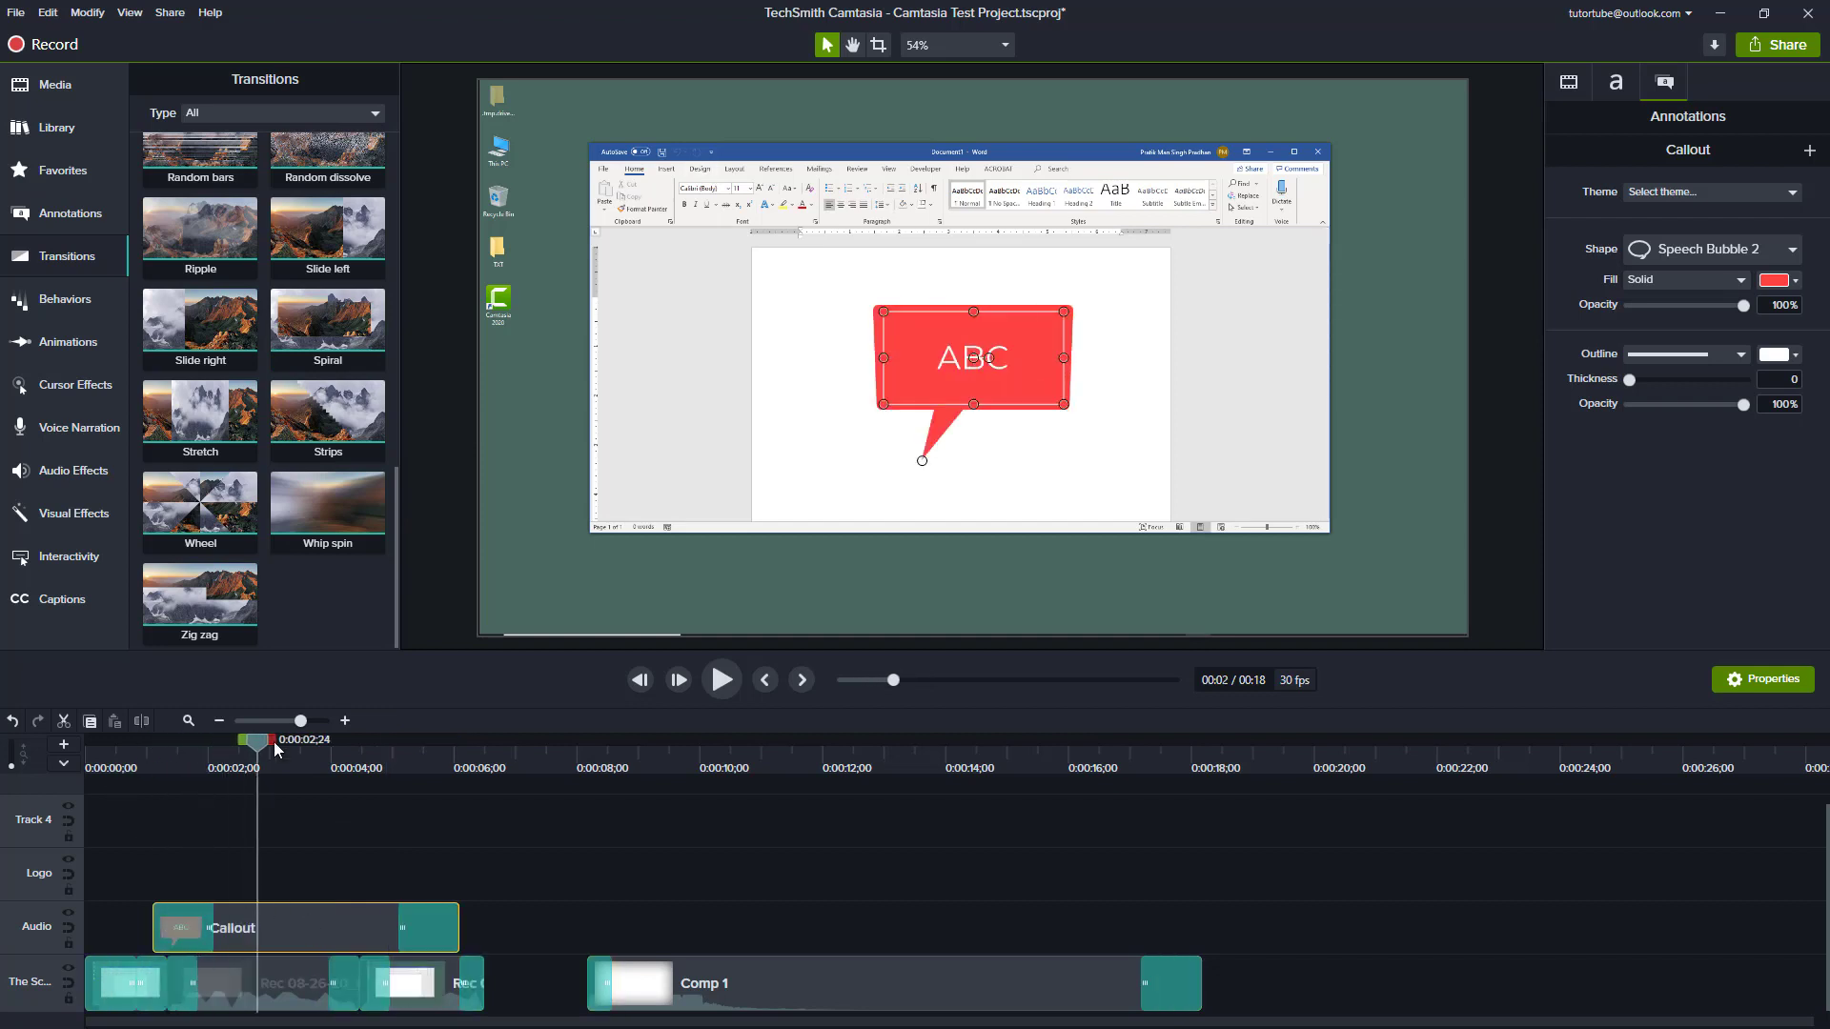
Step: Replace the callout's start and end transitions with Fold and scrub through the clip to about 4 seconds
scroll(294, 408, "up", 5)
scroll(324, 205, "up", 1)
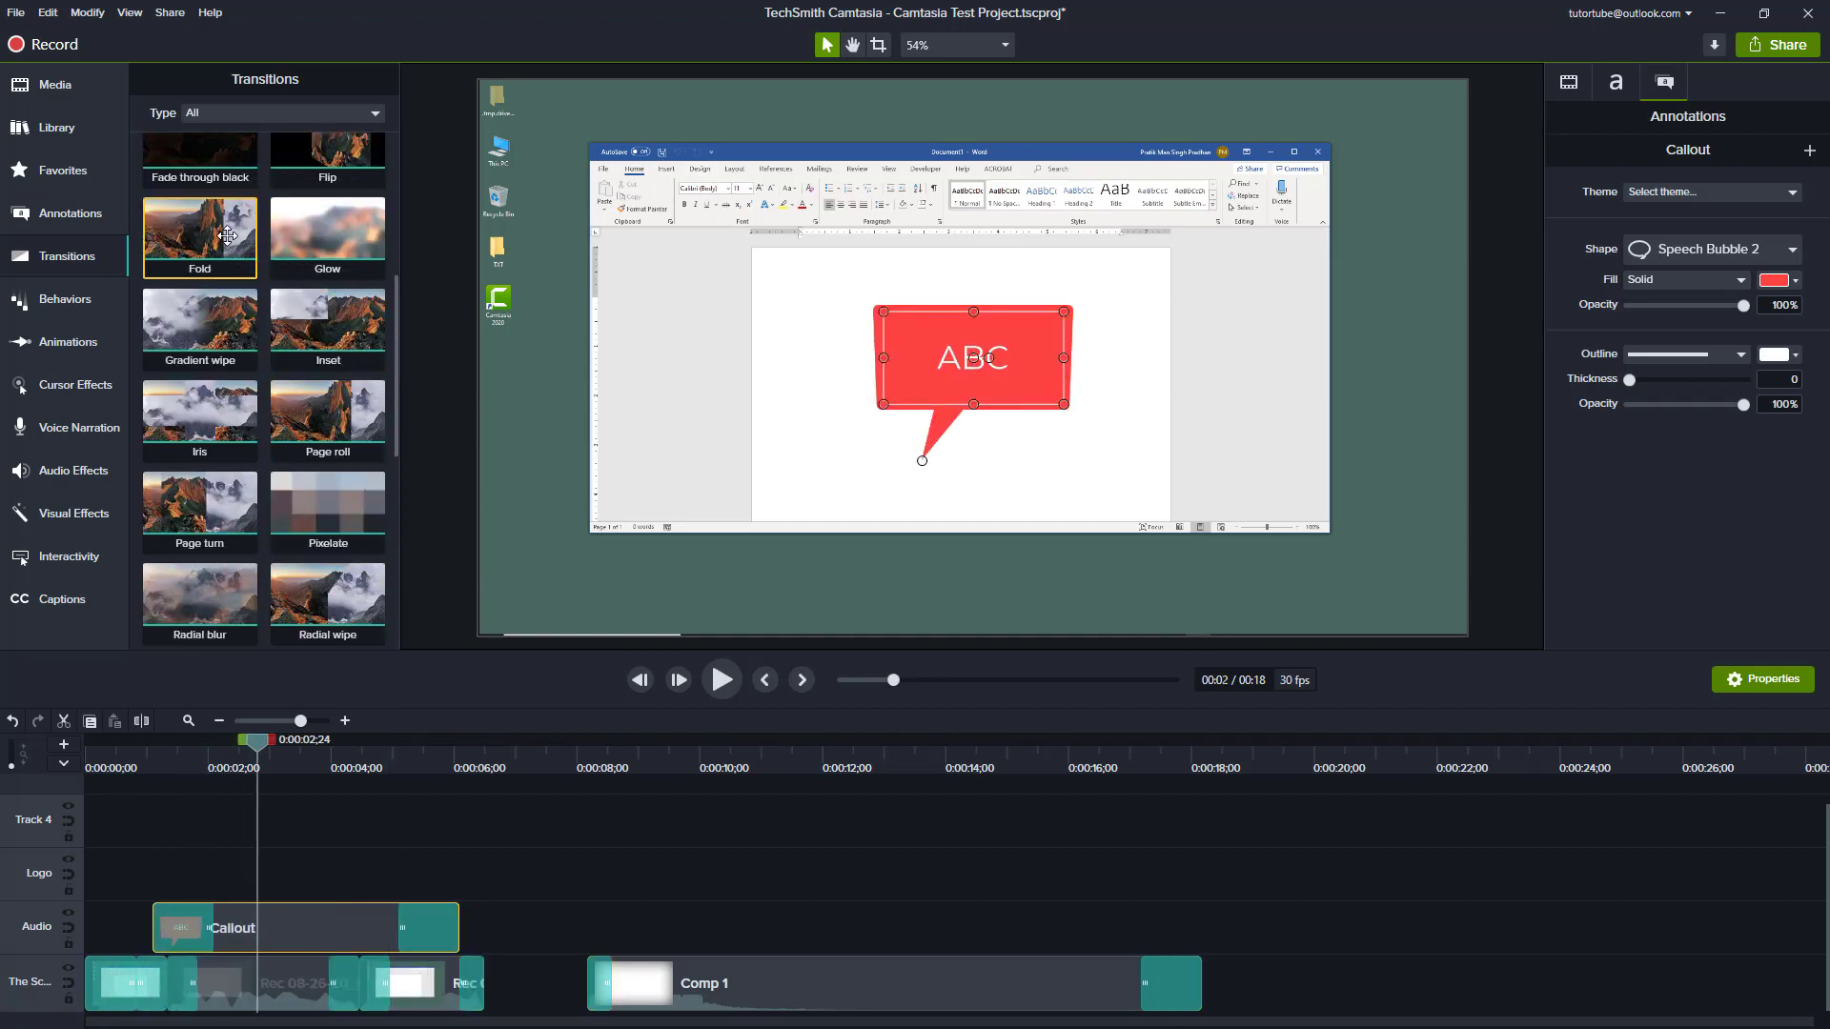
left_click_drag(226, 229, 314, 927)
left_click_drag(146, 763, 358, 810)
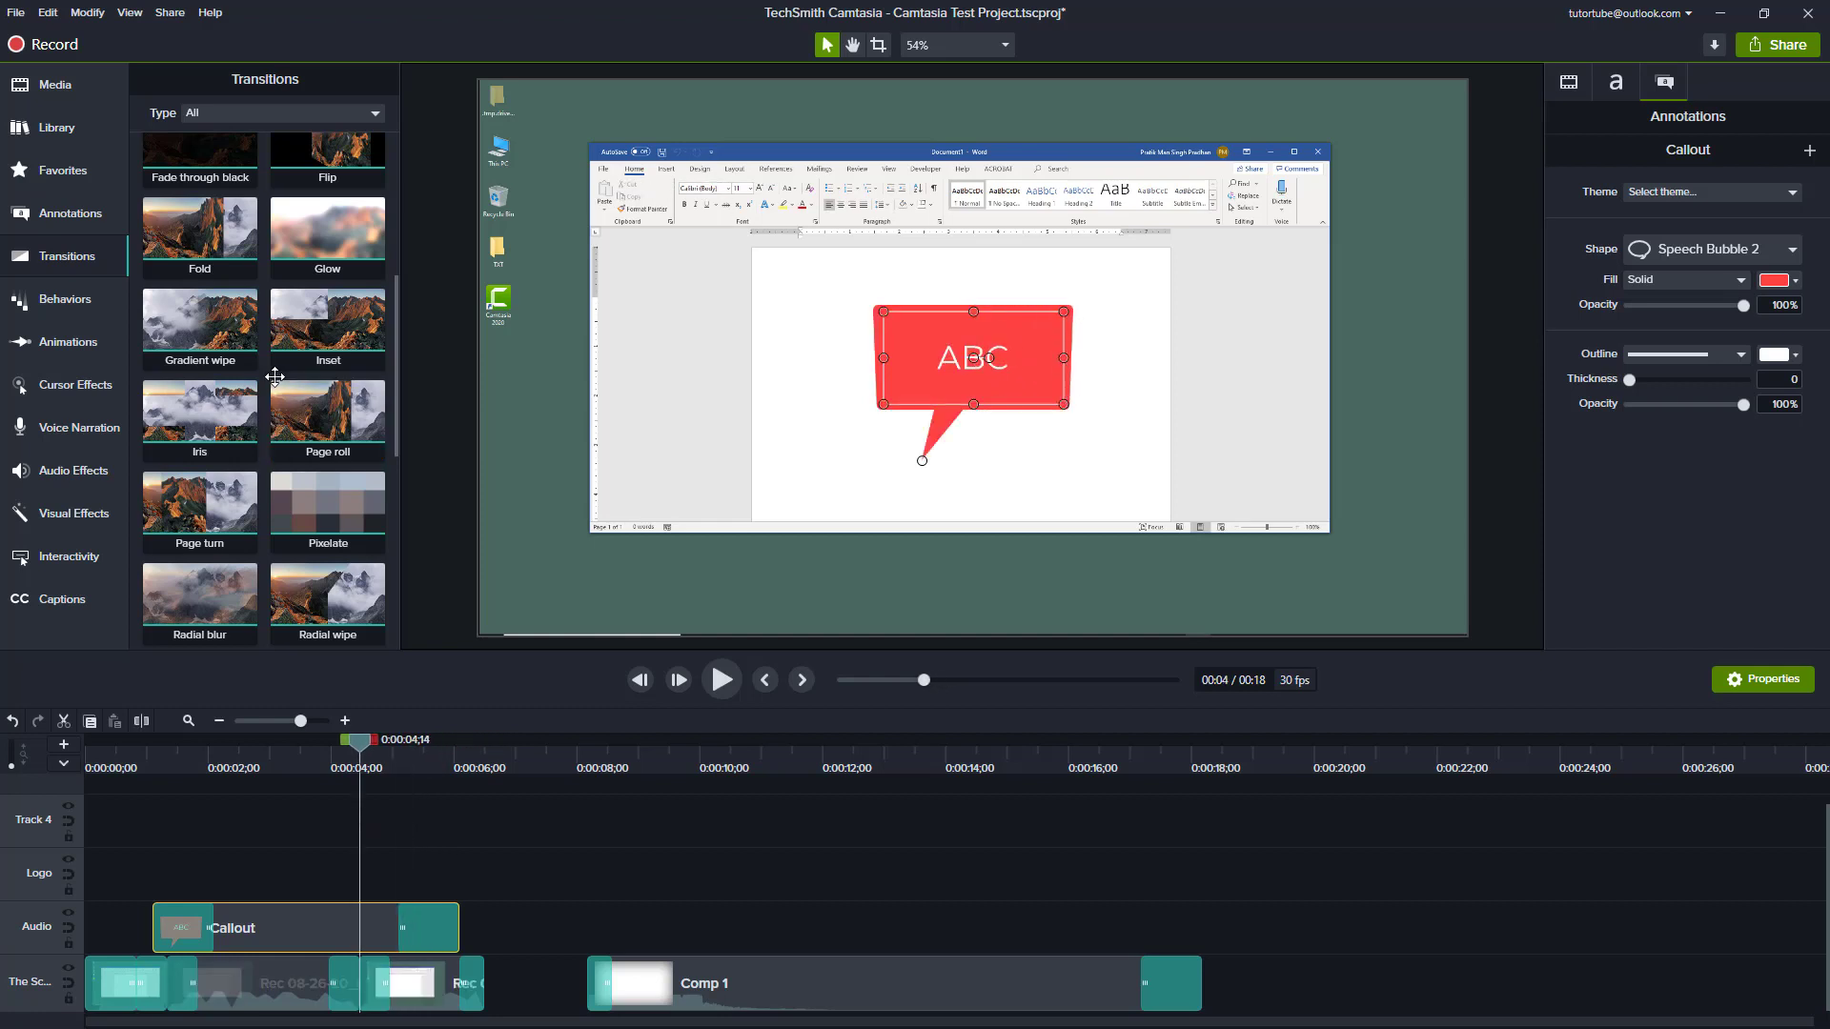
Step: Apply the Dissolve transition to both ends of the callout, scrub through it, and select its end transition
scroll(267, 381, "up", 3)
left_click_drag(200, 277, 315, 932)
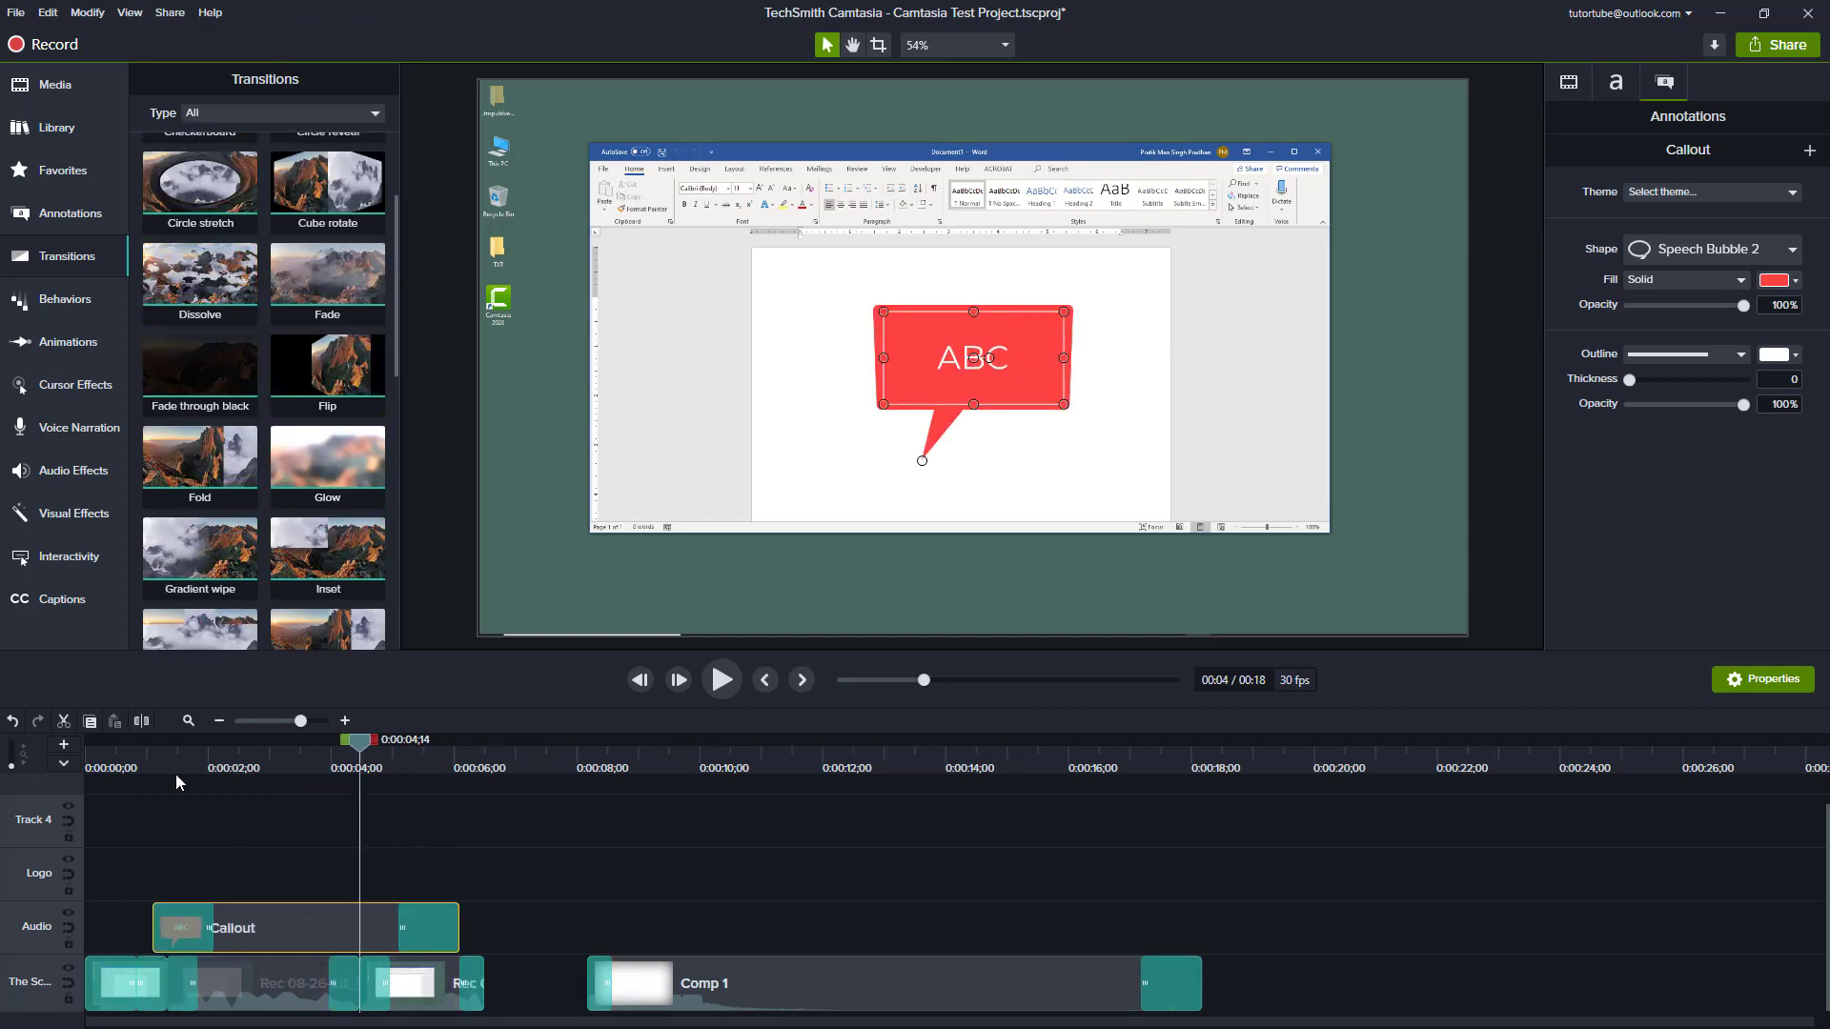
left_click_drag(176, 774, 444, 814)
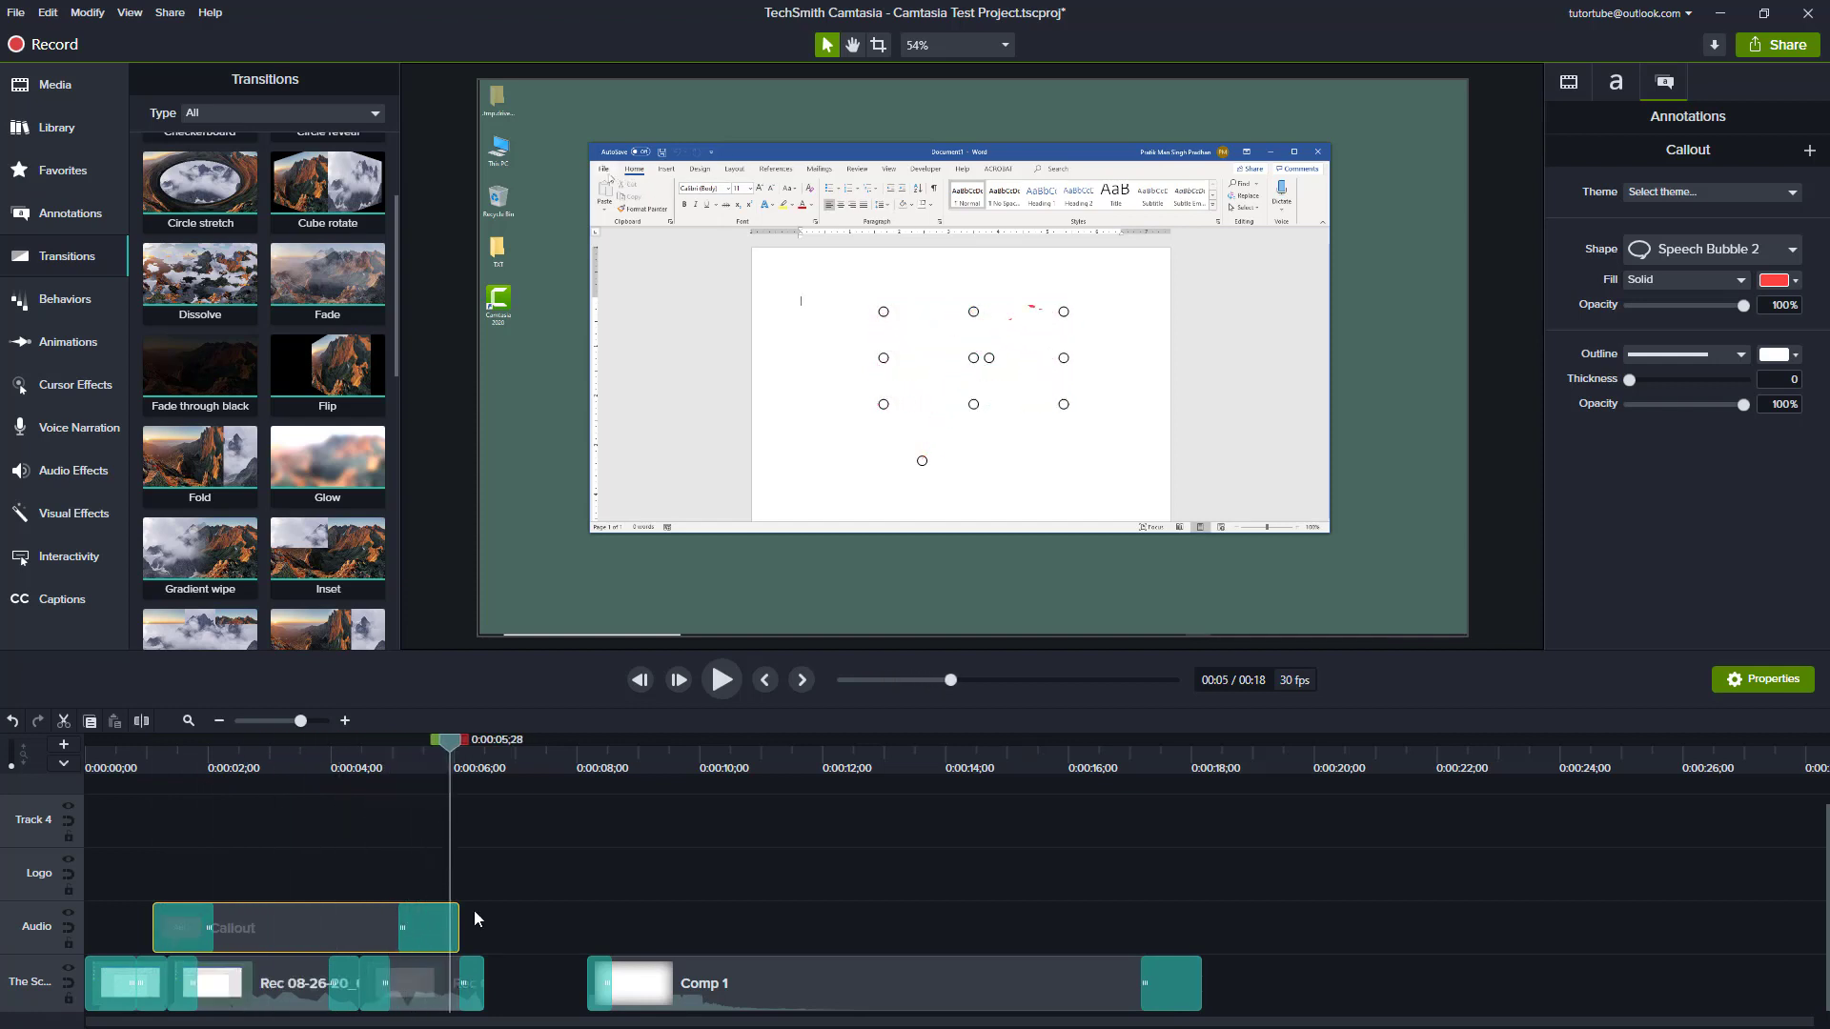
left_click(446, 919)
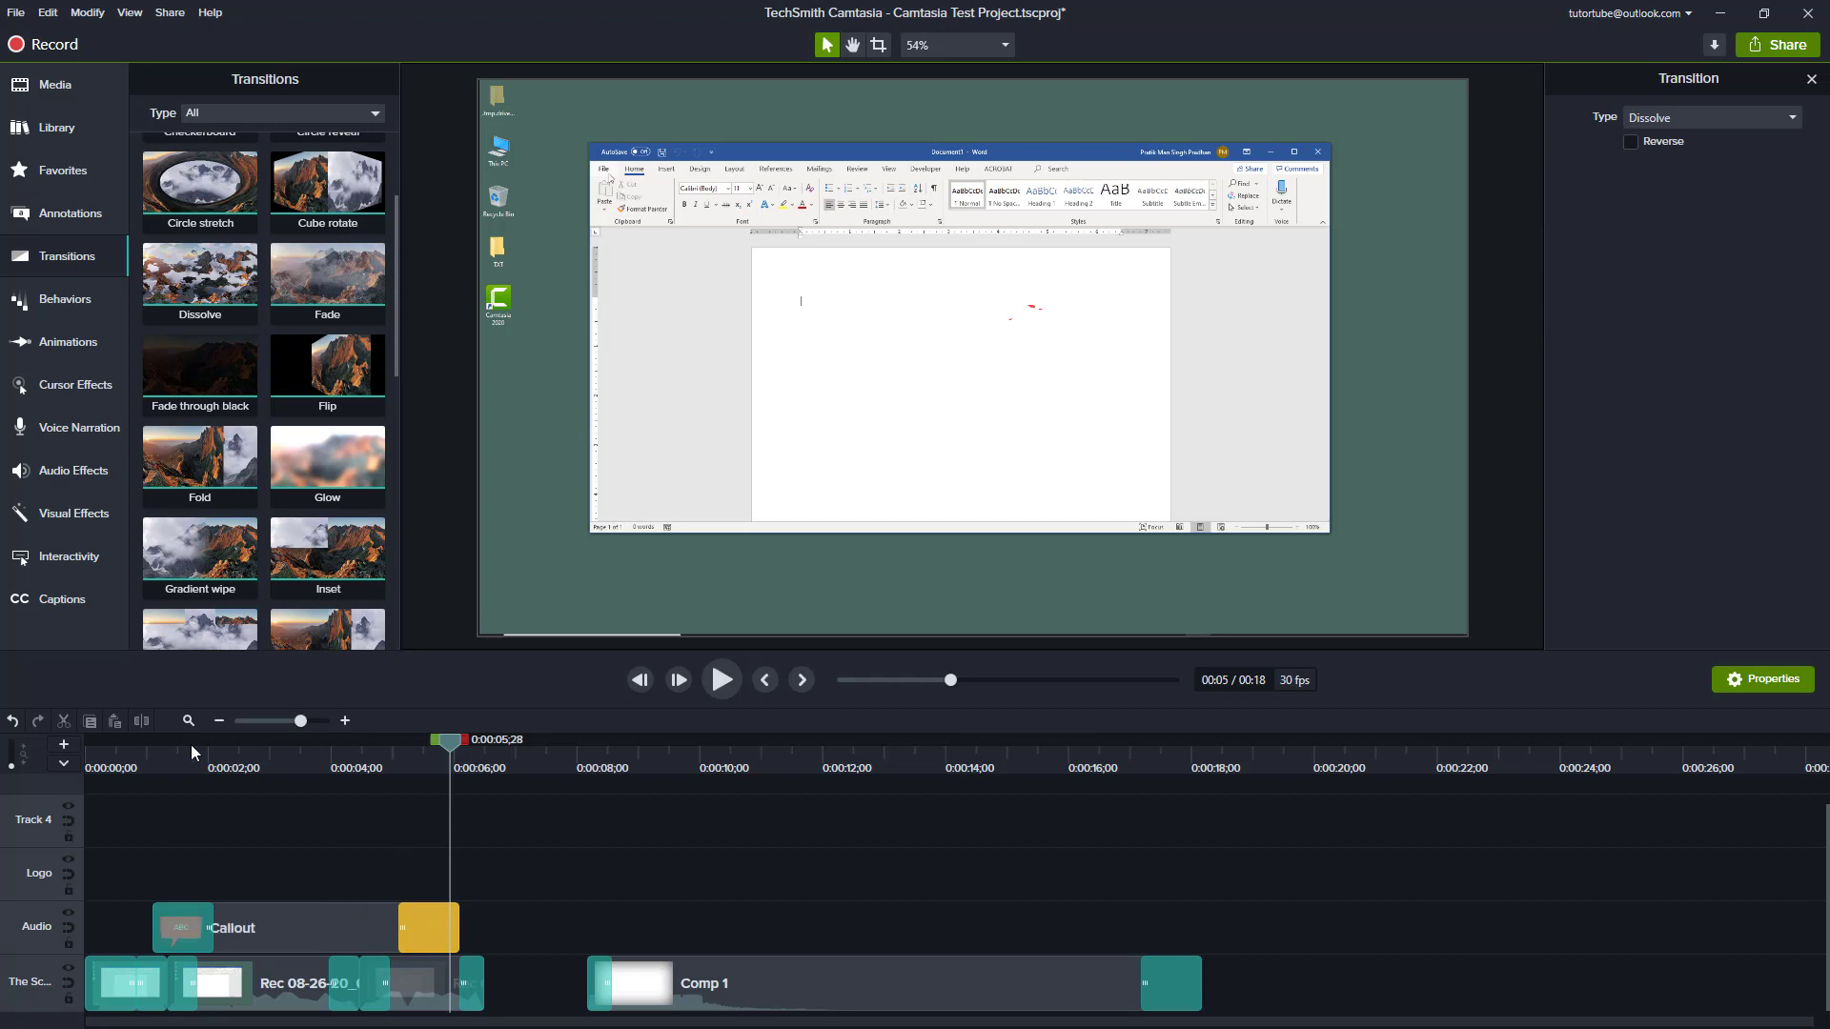
Step: Play the timeline from just before the callout to preview its opening Dissolve transition, stopping at about 2.5 seconds
left_click(148, 772)
key("space")
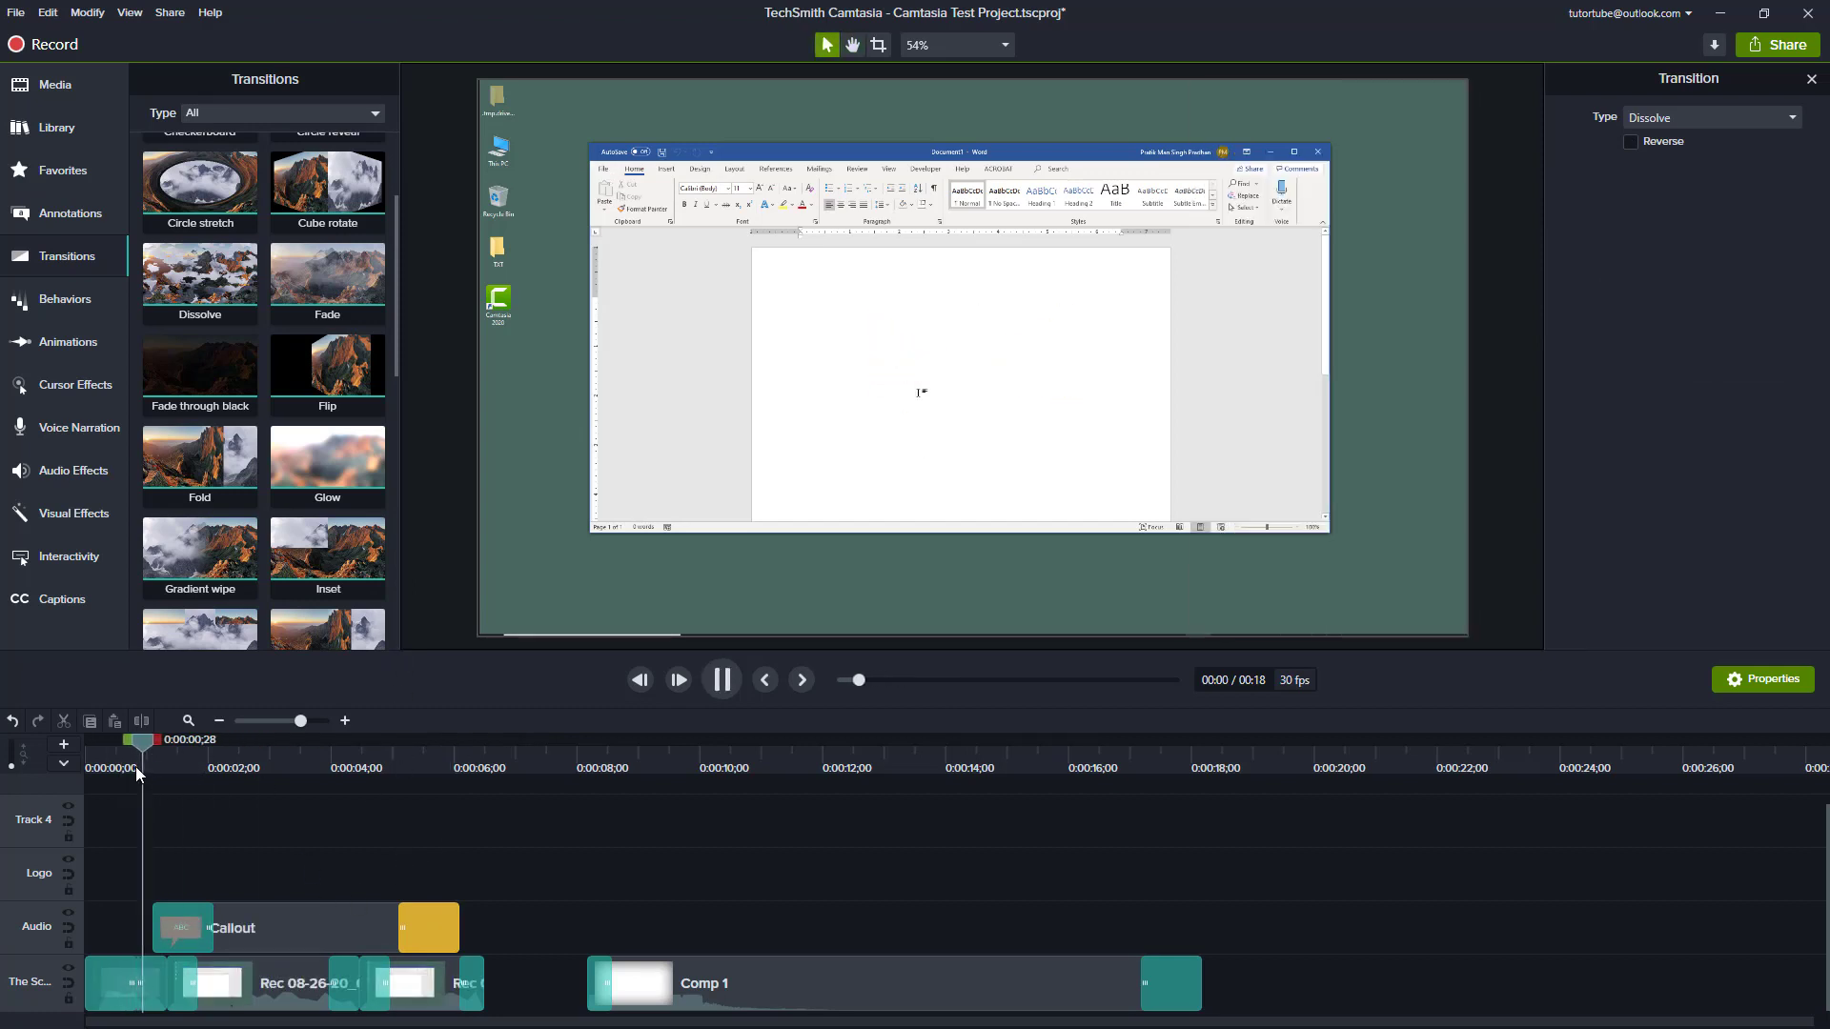
key("space")
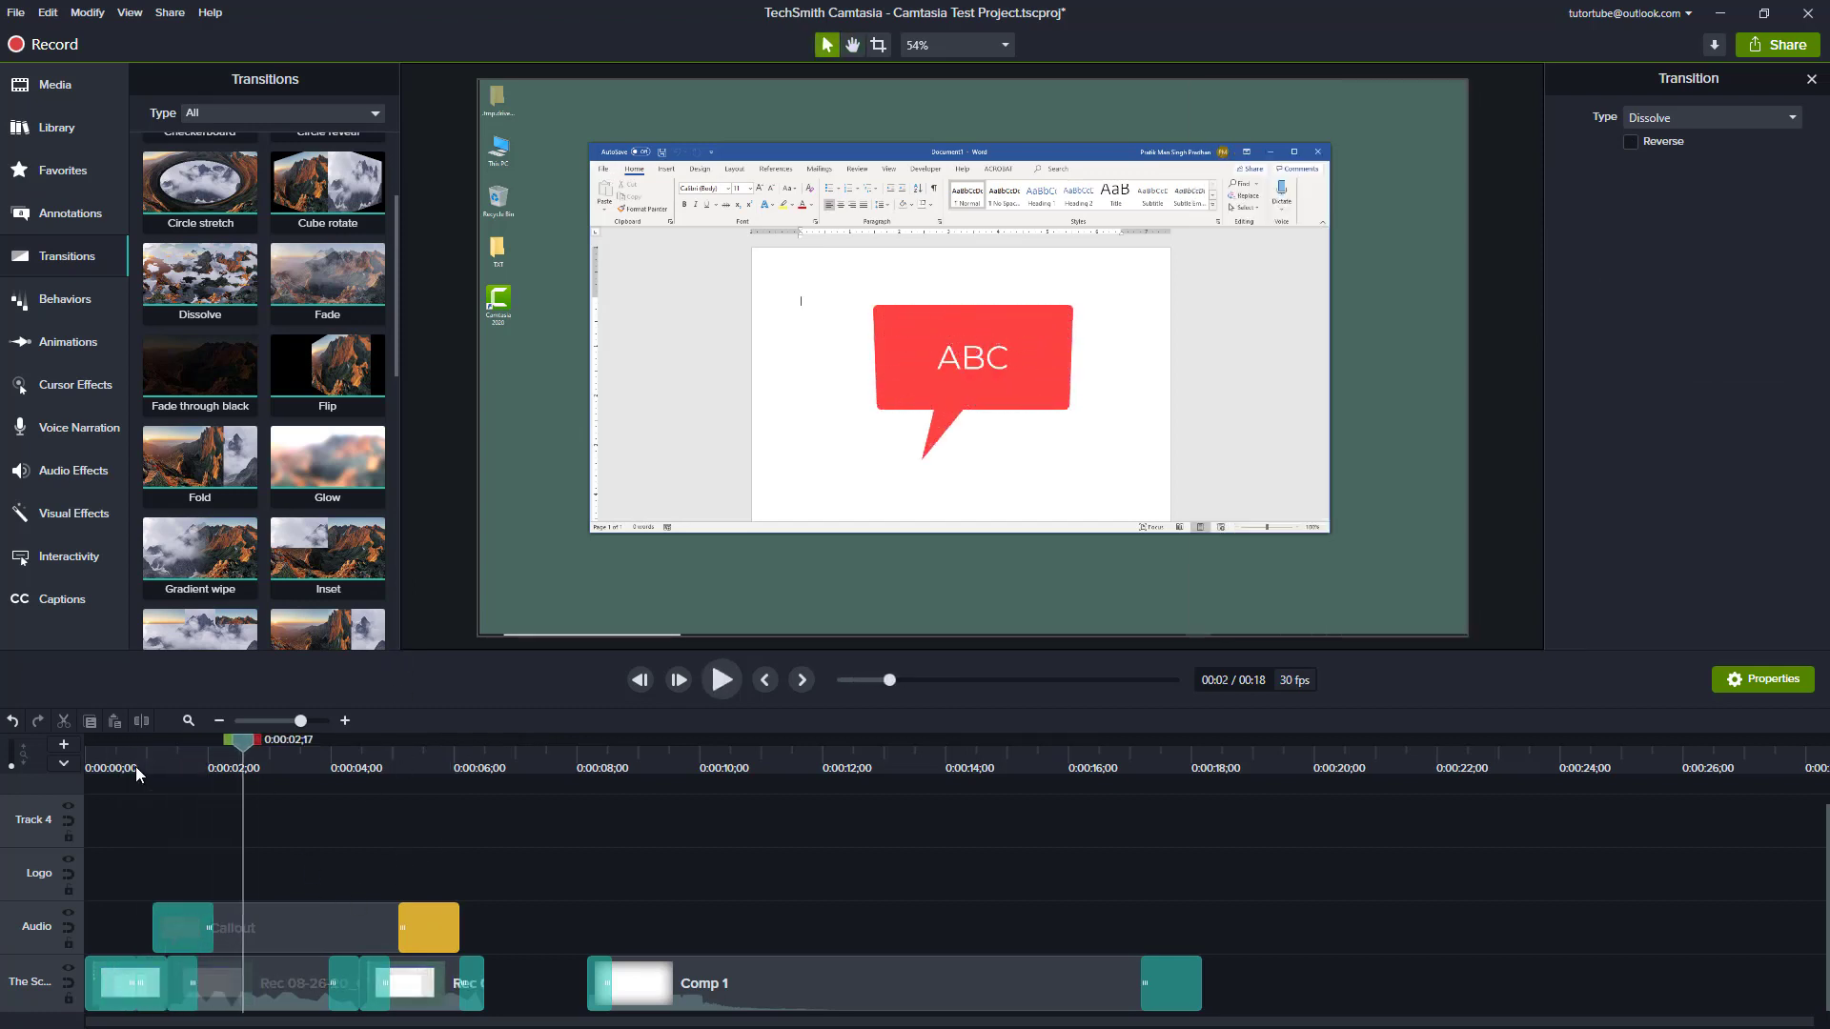